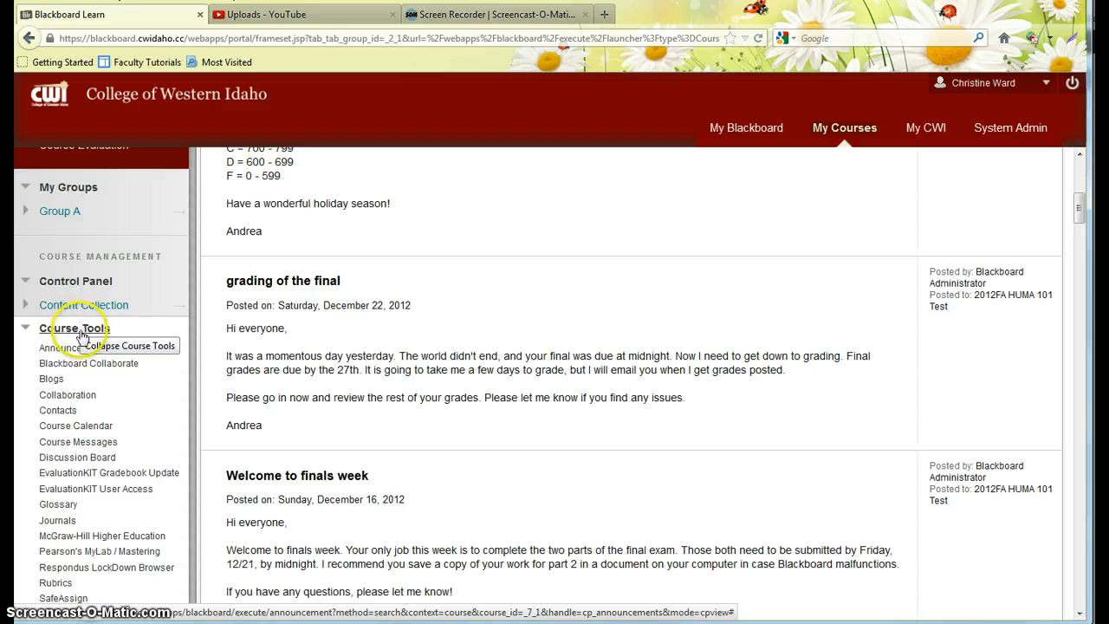
Open the course's question pools from Tests, Surveys, and Pools and look through the list of available pools.
{"action": "scroll", "coordinate": [83, 347], "scroll_direction": "down", "scroll_amount": 4}
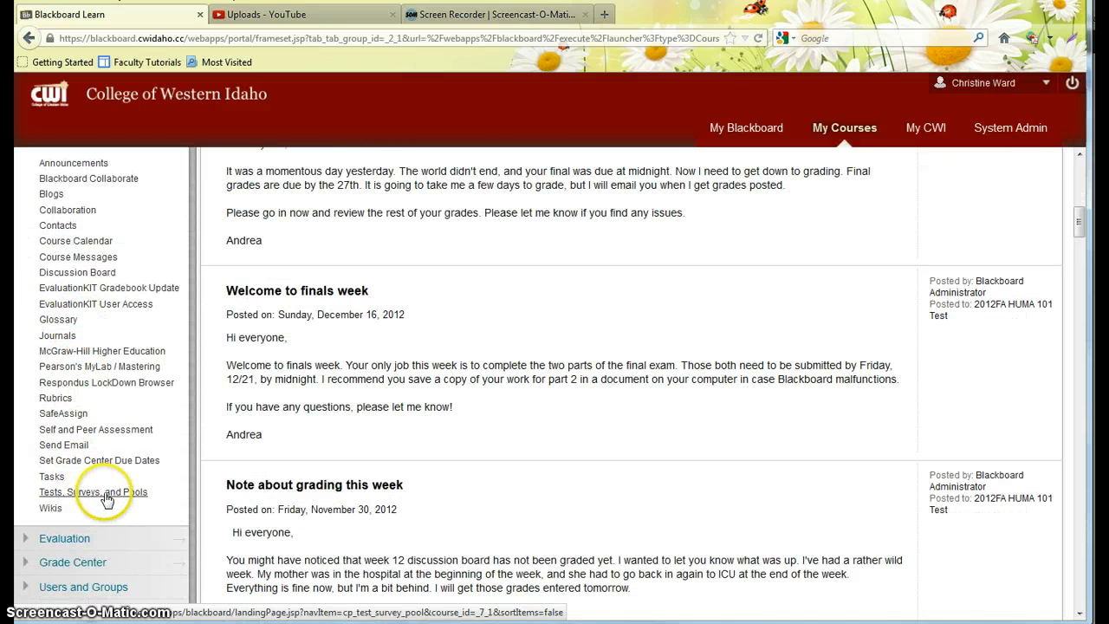
{"action": "left_click", "coordinate": [105, 496]}
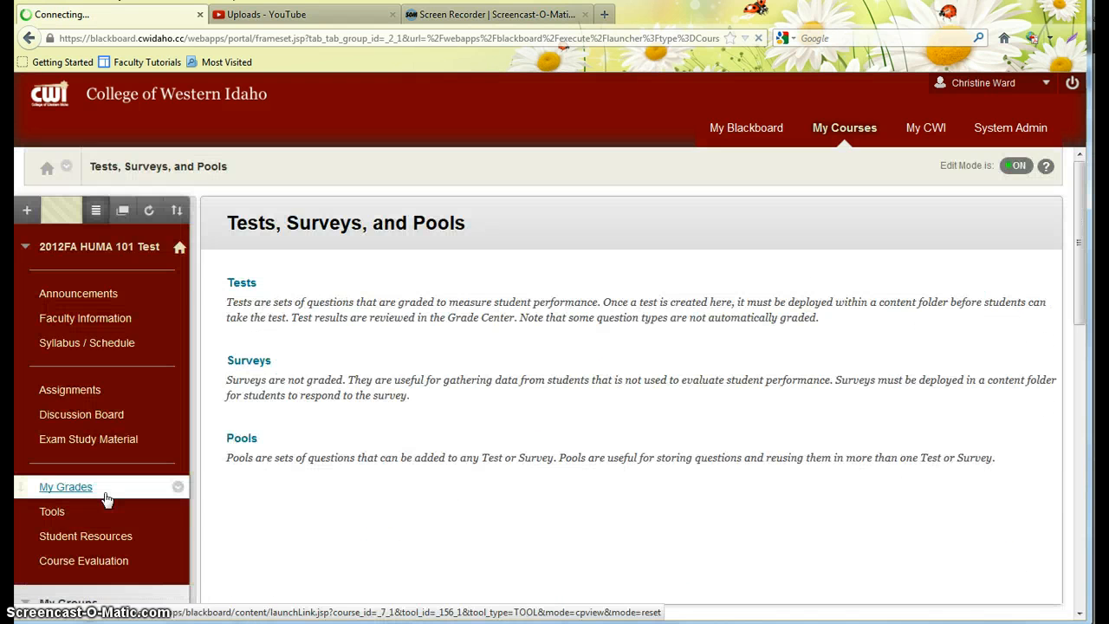
{"action": "left_click", "coordinate": [241, 438]}
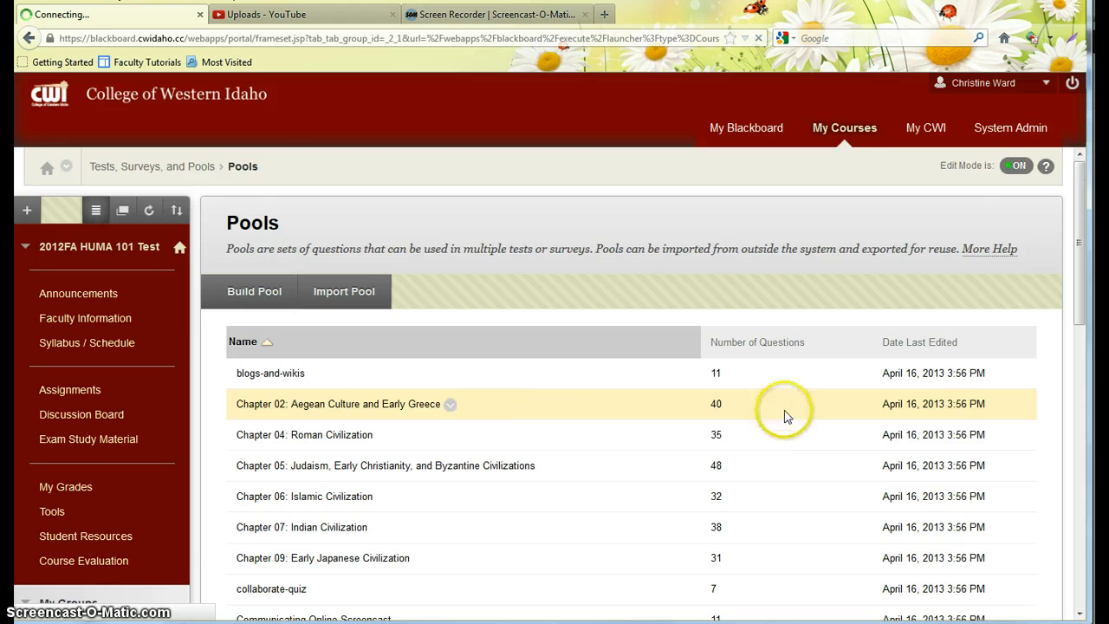
{"action": "scroll", "coordinate": [779, 429], "scroll_direction": "down", "scroll_amount": 4}
{"action": "scroll", "coordinate": [781, 430], "scroll_direction": "down", "scroll_amount": 4}
{"action": "scroll", "coordinate": [777, 413], "scroll_direction": "up", "scroll_amount": 7}
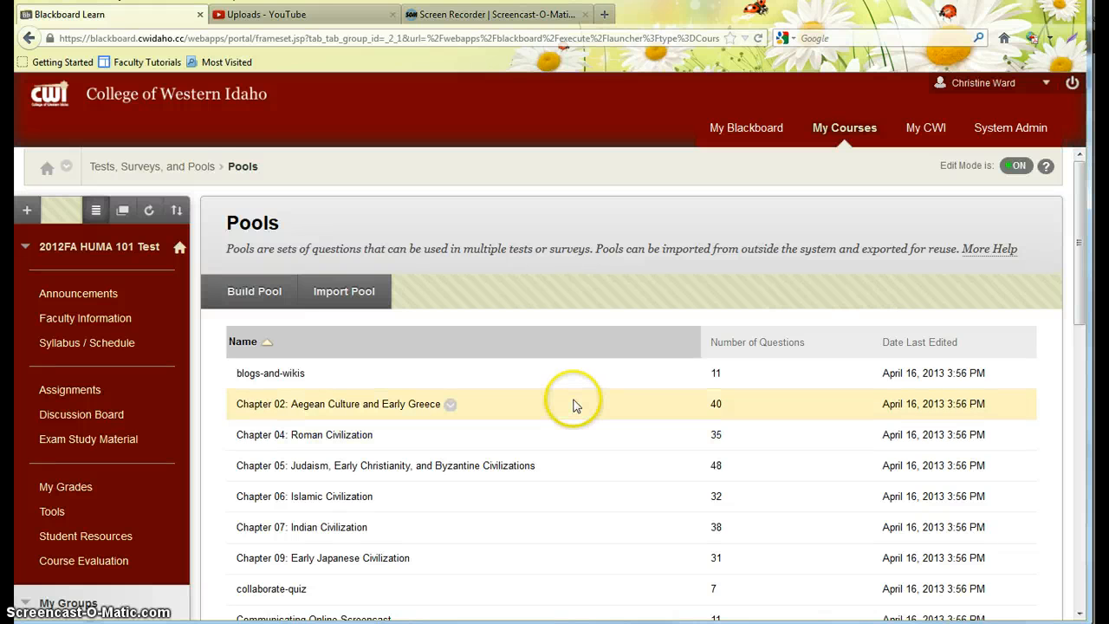
Build a new test in the course's Tests area and name it "How to Use Pools".
{"action": "left_click", "coordinate": [192, 169]}
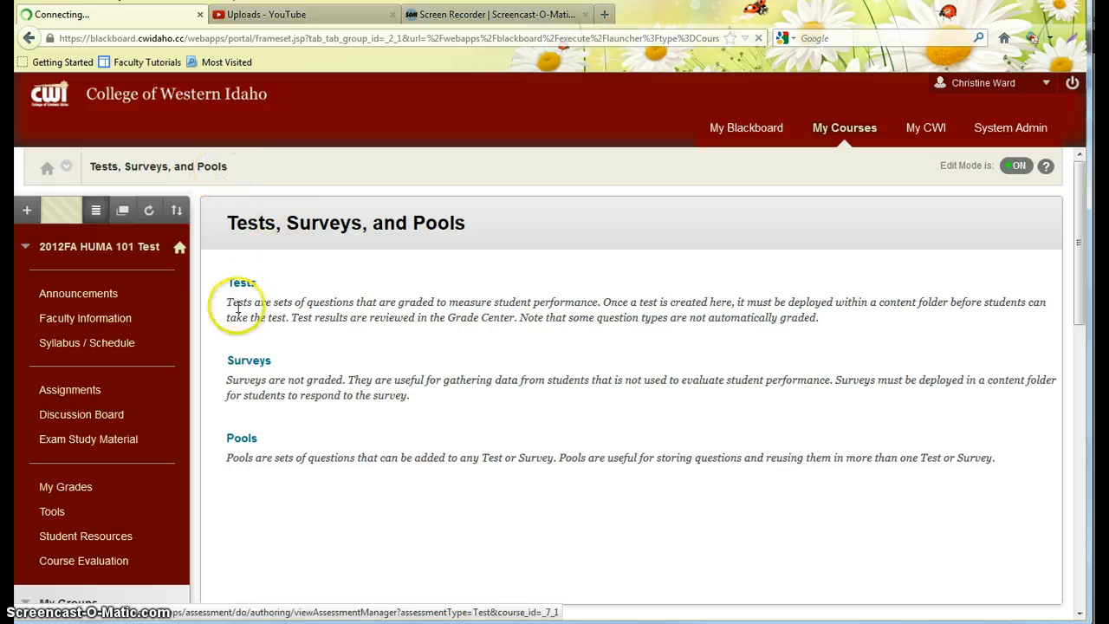
{"action": "left_click", "coordinate": [240, 293]}
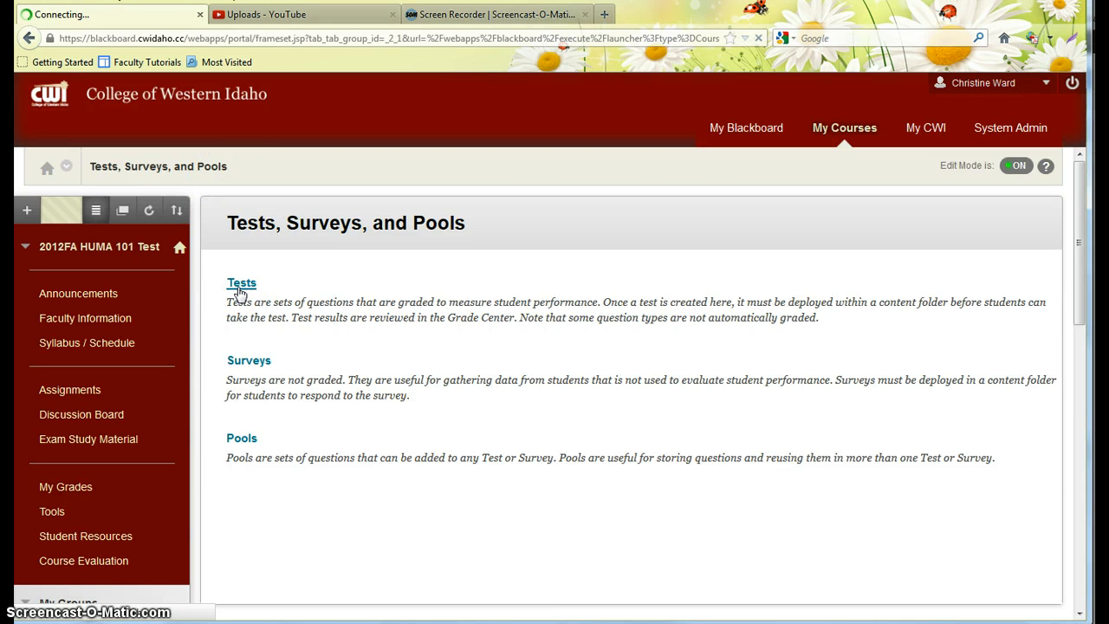
{"action": "left_click", "coordinate": [267, 294]}
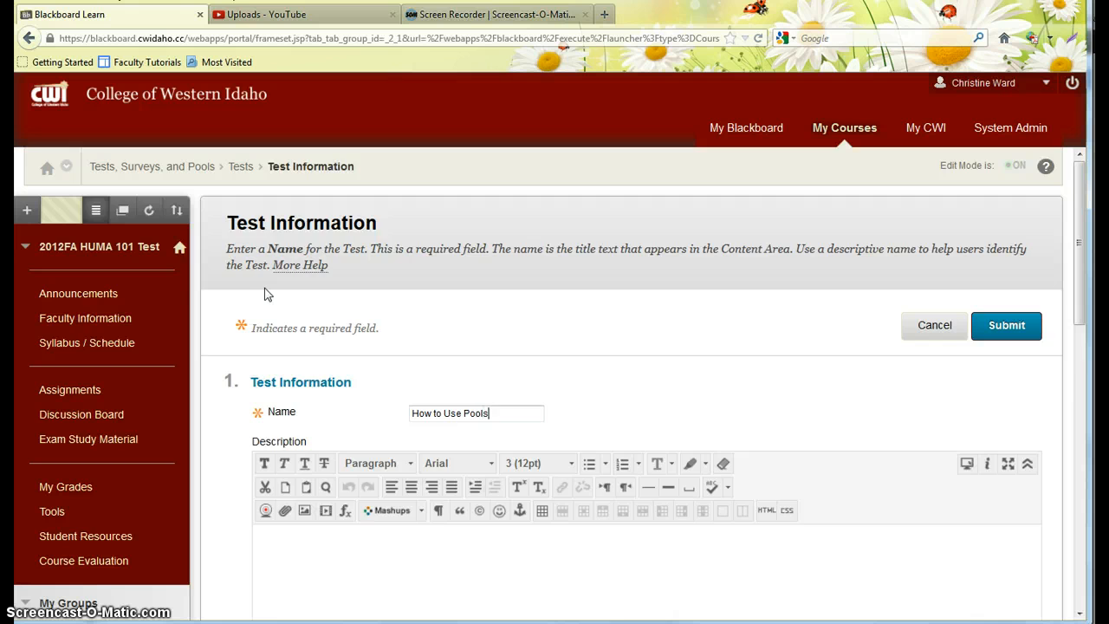
{"action": "scroll", "coordinate": [267, 294], "scroll_direction": "down", "scroll_amount": 4}
{"action": "left_click", "coordinate": [468, 369]}
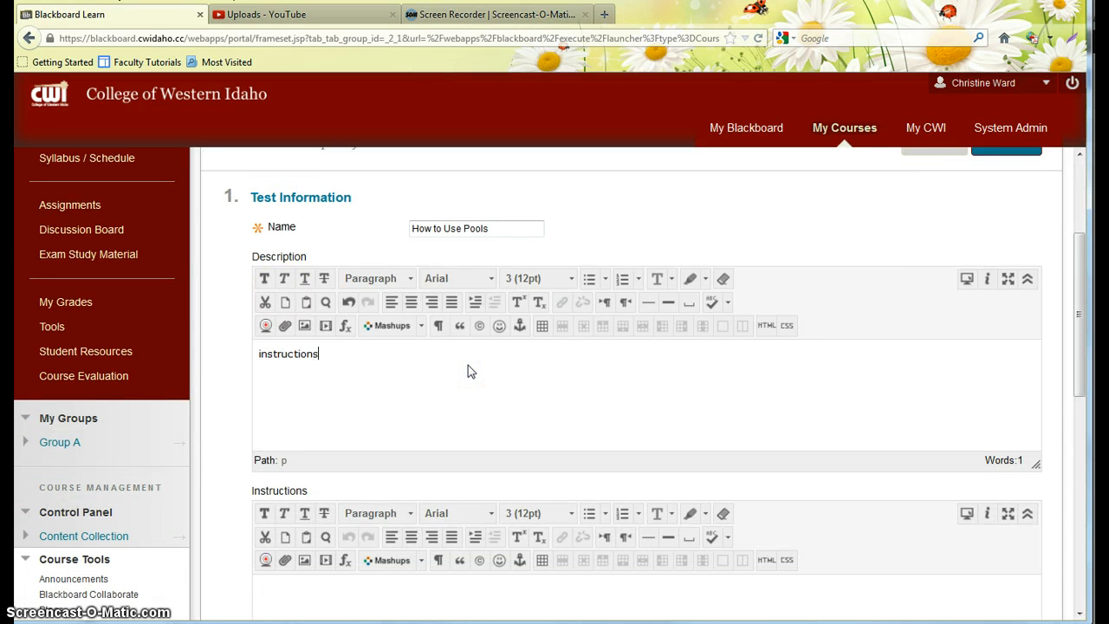
{"action": "left_click_drag", "start_coordinate": [344, 354], "coordinate": [240, 362]}
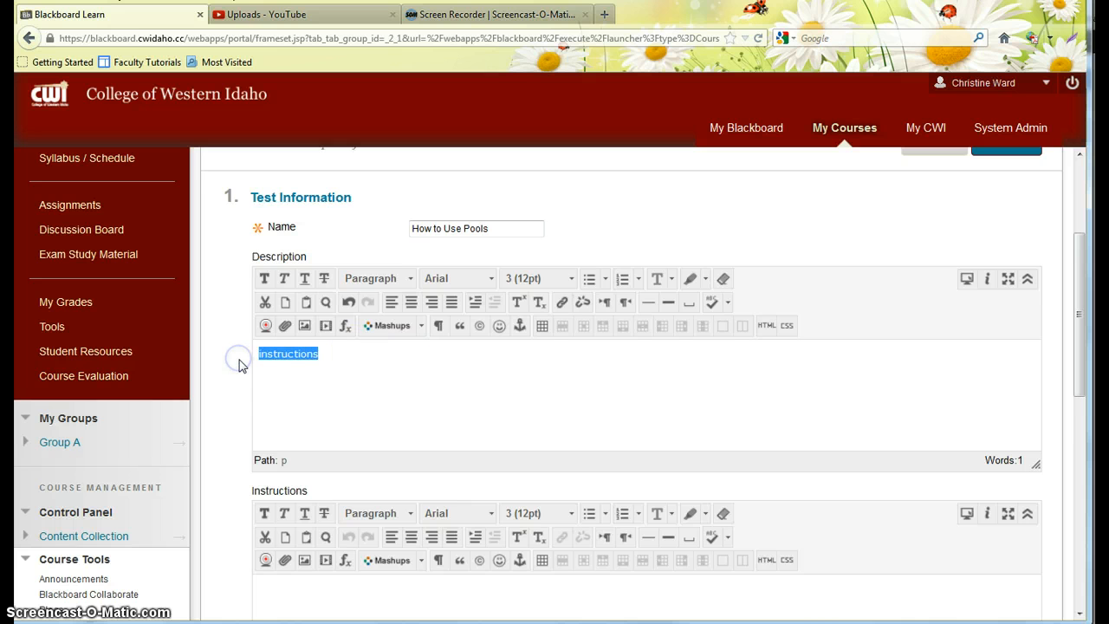
{"action": "key", "text": "BackSpace"}
Submit the test information with the description and instructions left blank.
{"action": "scroll", "coordinate": [324, 364], "scroll_direction": "down", "scroll_amount": 10}
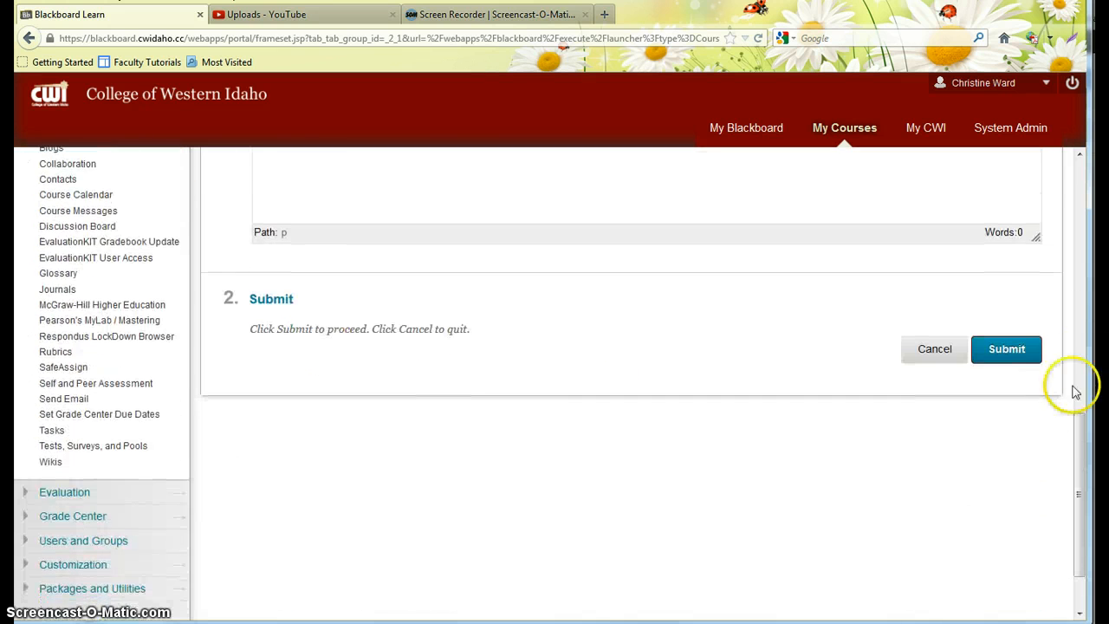
{"action": "left_click", "coordinate": [1007, 357]}
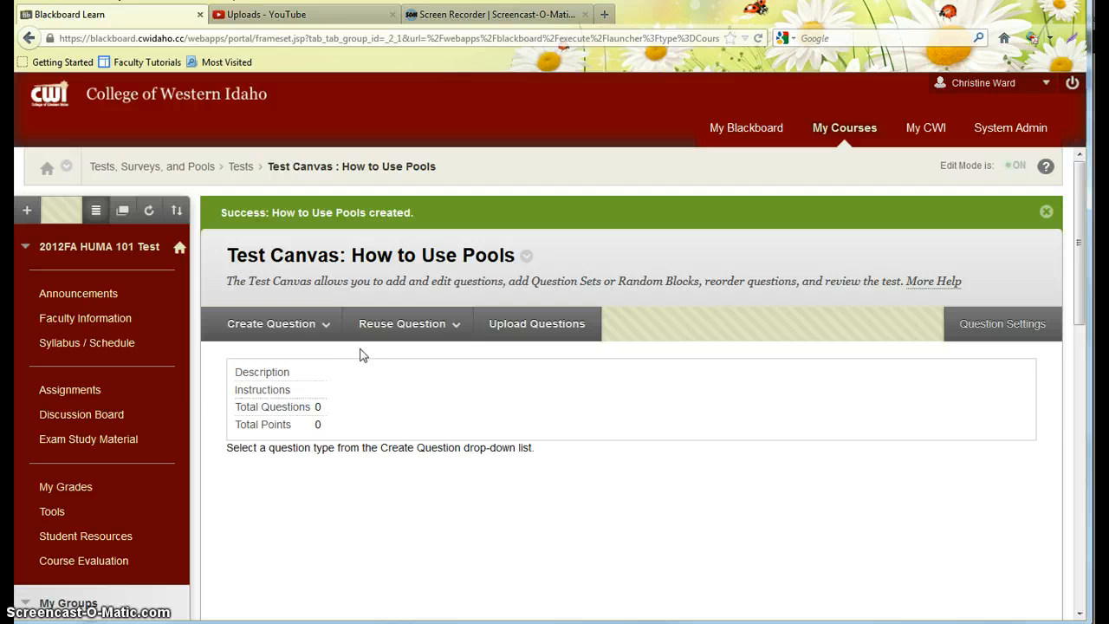
Use Find Questions to browse the questions in the Chapter 05: Judaism, Early Christianity, and Byzantine Civilizations pool, and cancel without adding any.
{"action": "left_click", "coordinate": [277, 327]}
{"action": "left_click", "coordinate": [356, 327]}
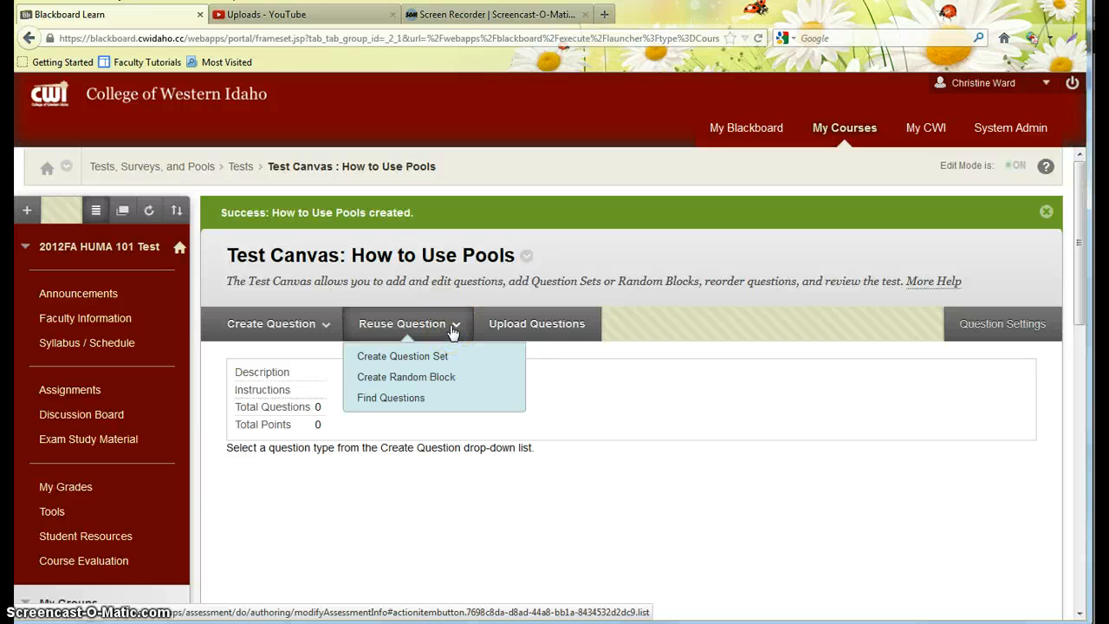
{"action": "left_click", "coordinate": [443, 401]}
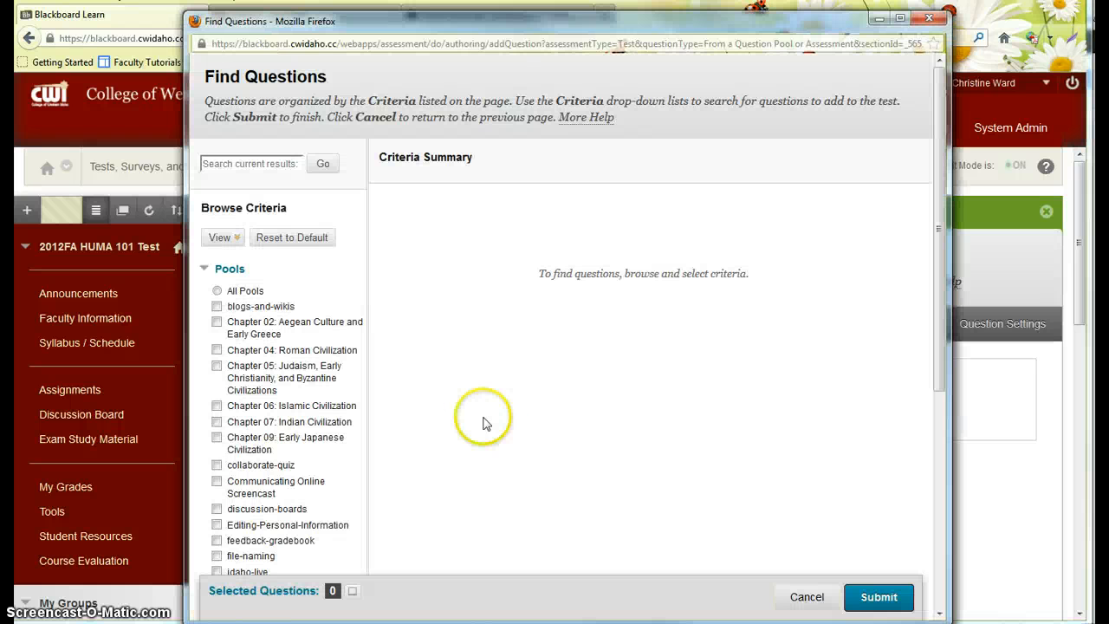
{"action": "left_click", "coordinate": [217, 367]}
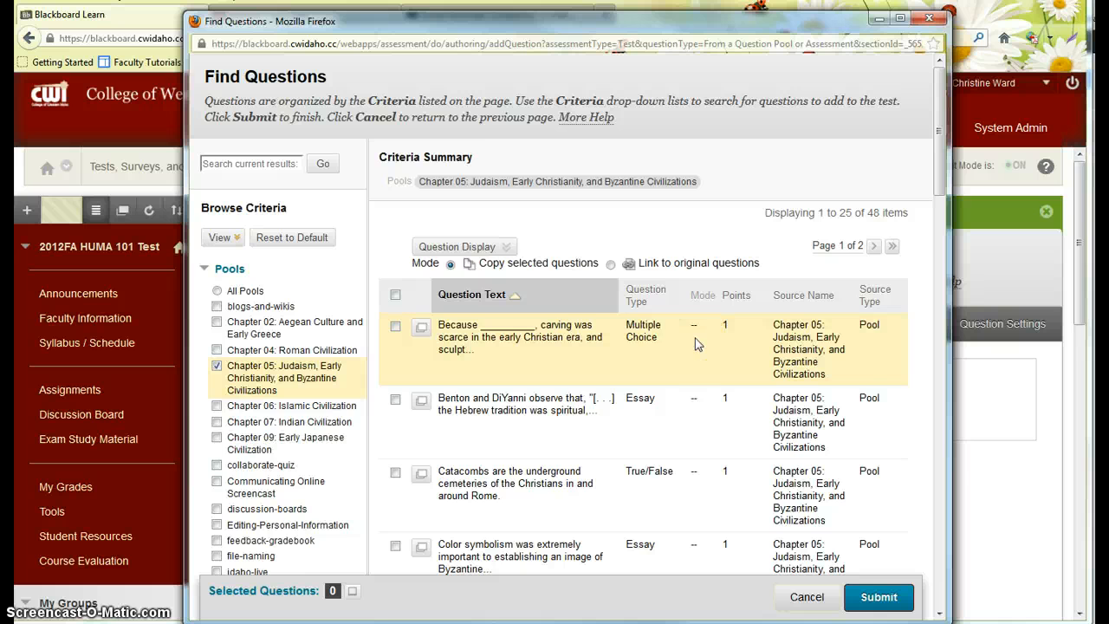
{"action": "scroll", "coordinate": [698, 344], "scroll_direction": "down", "scroll_amount": 10}
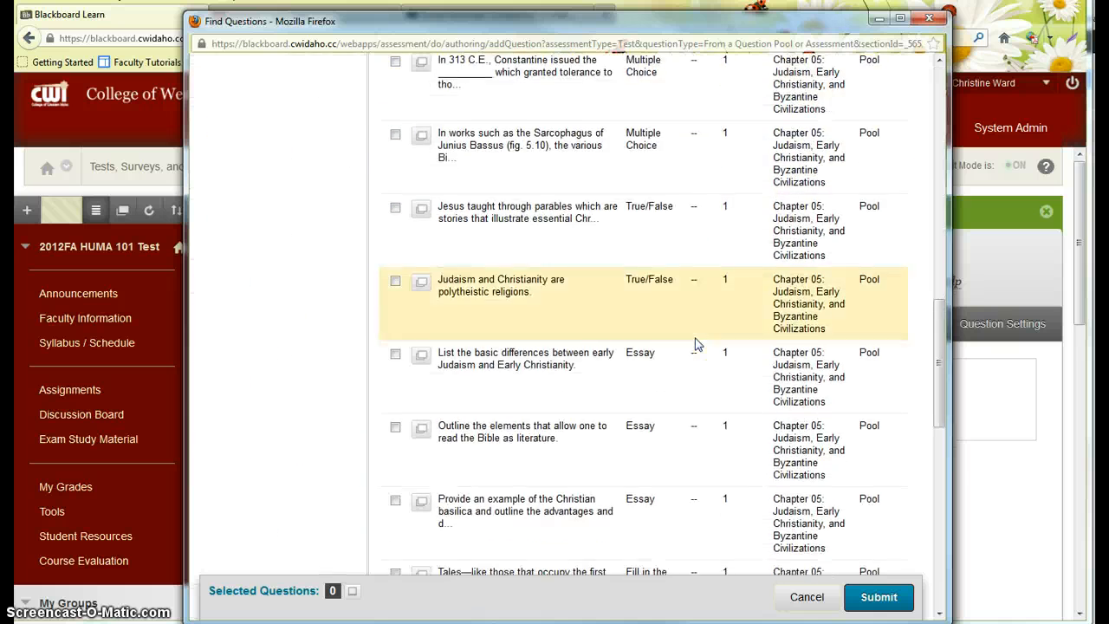
{"action": "scroll", "coordinate": [697, 344], "scroll_direction": "up", "scroll_amount": 7}
{"action": "scroll", "coordinate": [697, 344], "scroll_direction": "up", "scroll_amount": 3}
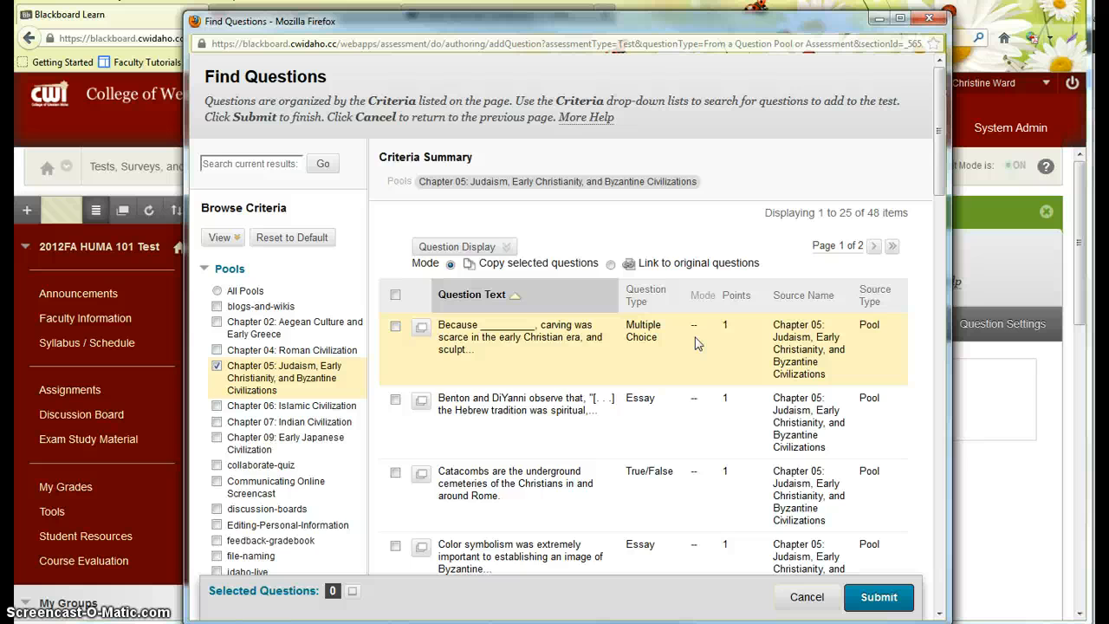
{"action": "scroll", "coordinate": [698, 344], "scroll_direction": "down", "scroll_amount": 5}
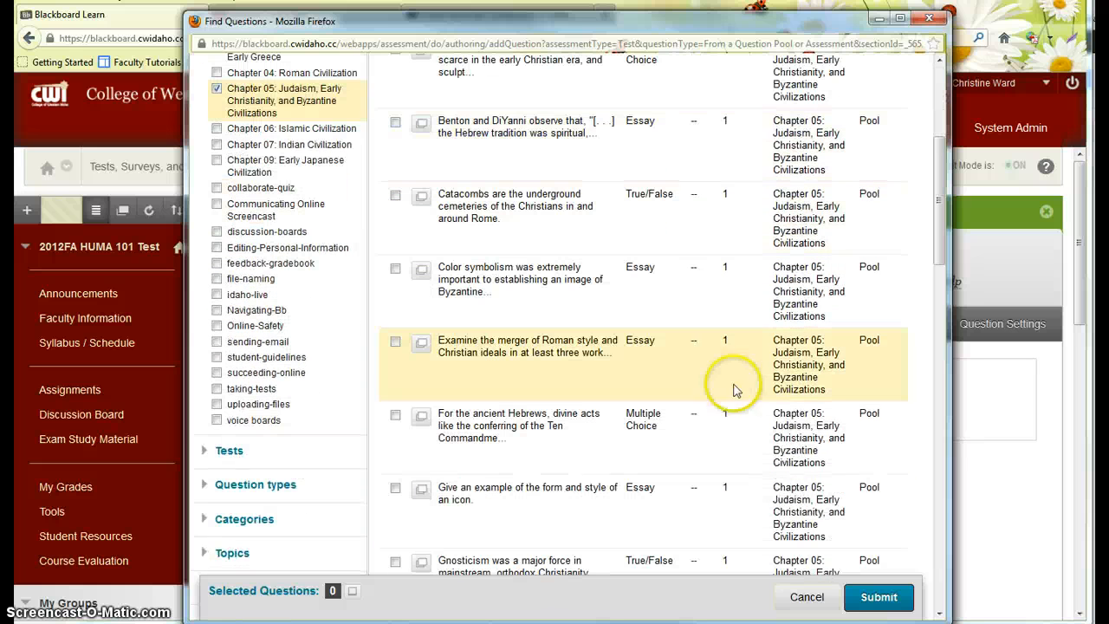
{"action": "left_click", "coordinate": [807, 596]}
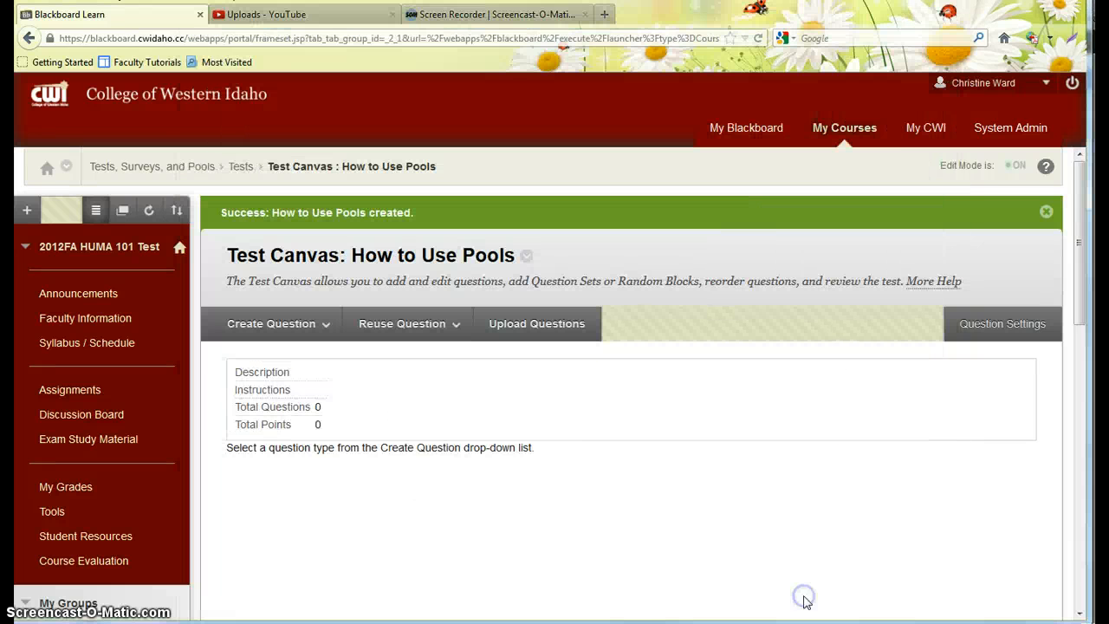
Start a random block that draws from the Chapter 05: Judaism, Early Christianity, and Byzantine Civilizations pool.
{"action": "left_click", "coordinate": [457, 322]}
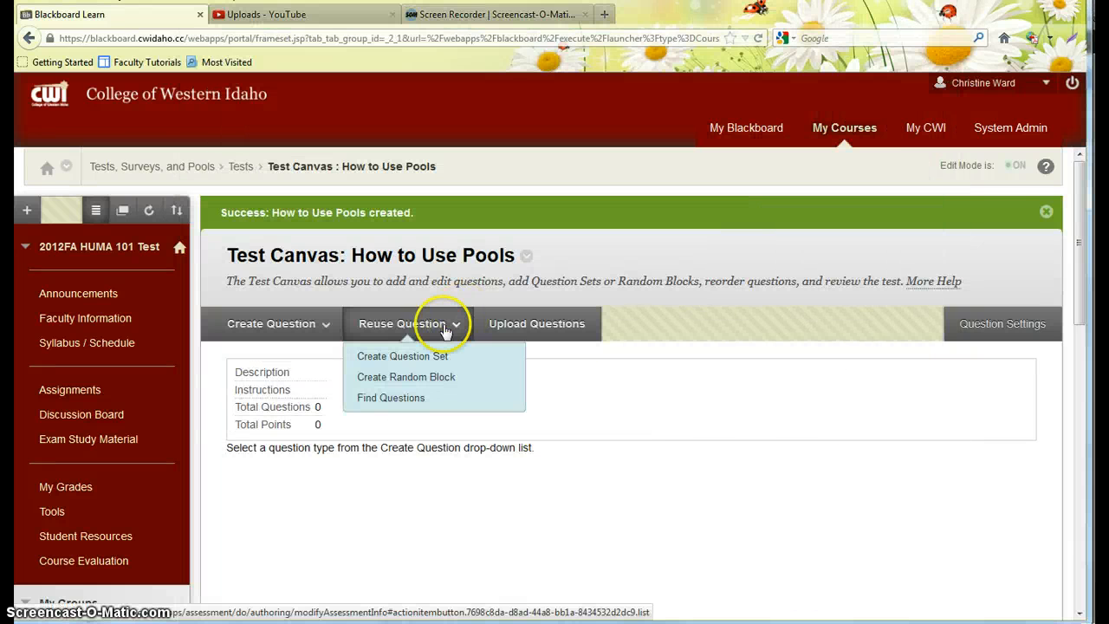
{"action": "left_click", "coordinate": [458, 380]}
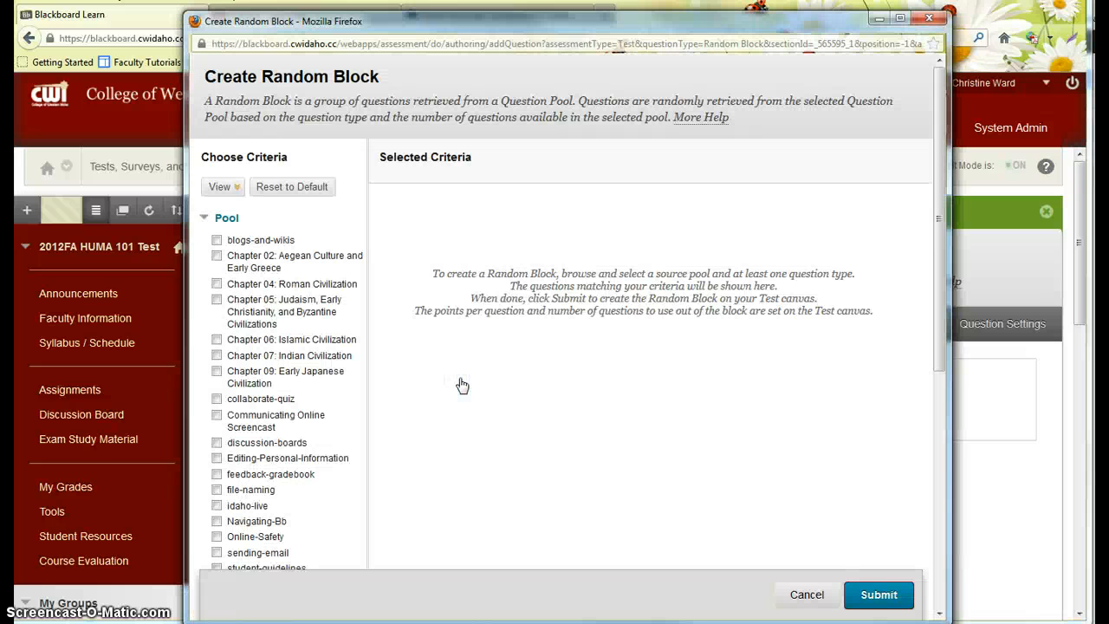
{"action": "left_click", "coordinate": [218, 300]}
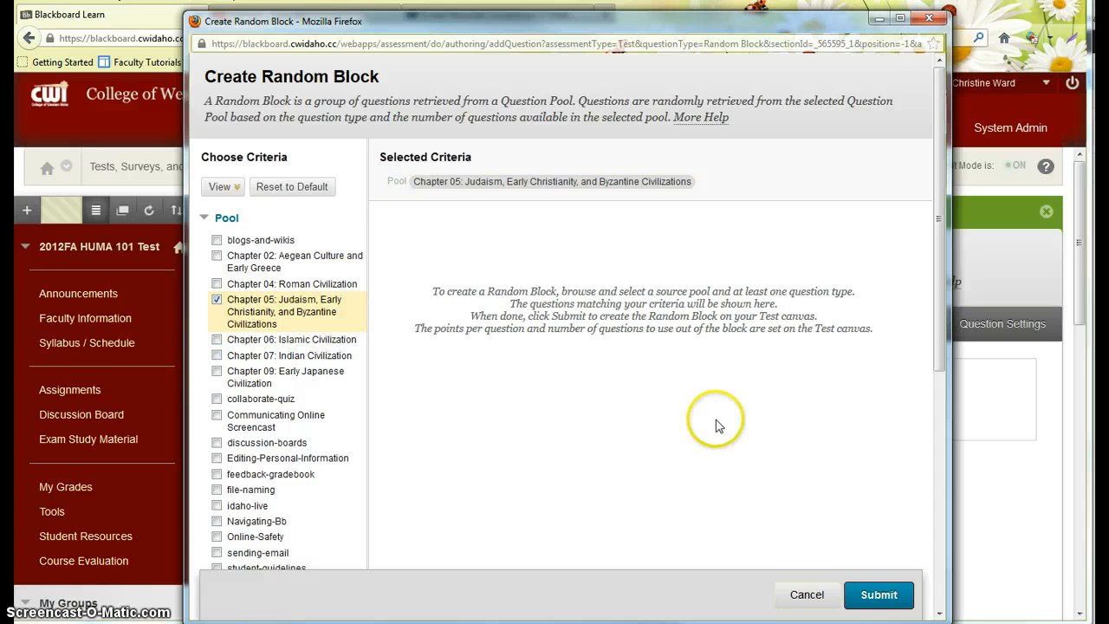
Restrict the random block's question types to Multiple Choice.
{"action": "scroll", "coordinate": [559, 332], "scroll_direction": "down", "scroll_amount": 2}
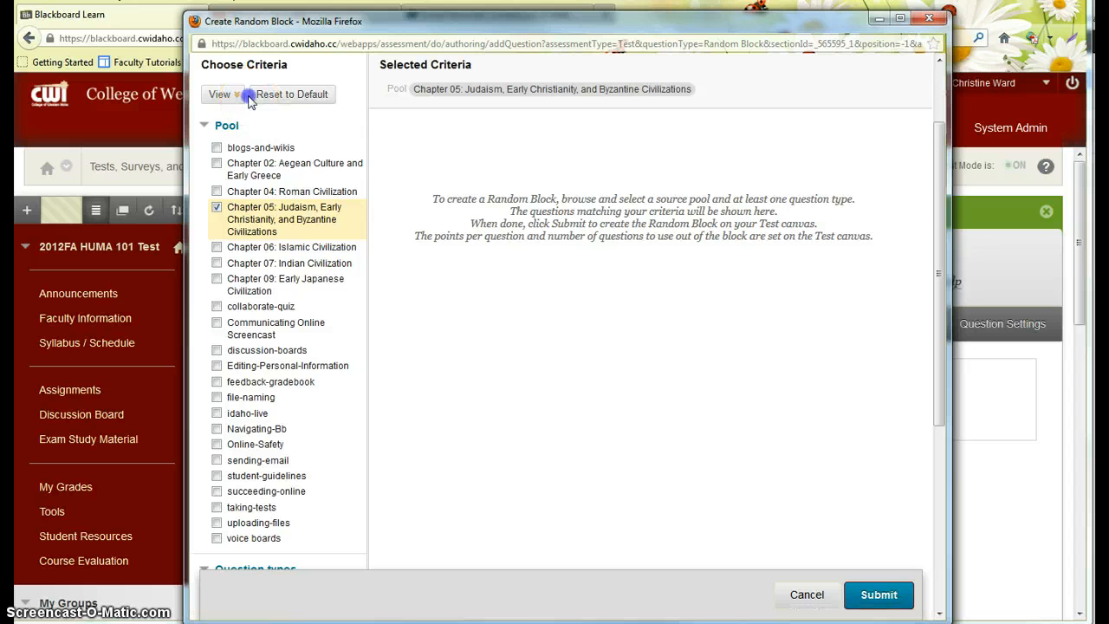
{"action": "left_click", "coordinate": [214, 97]}
{"action": "left_click", "coordinate": [477, 160]}
{"action": "scroll", "coordinate": [384, 277], "scroll_direction": "down", "scroll_amount": 5}
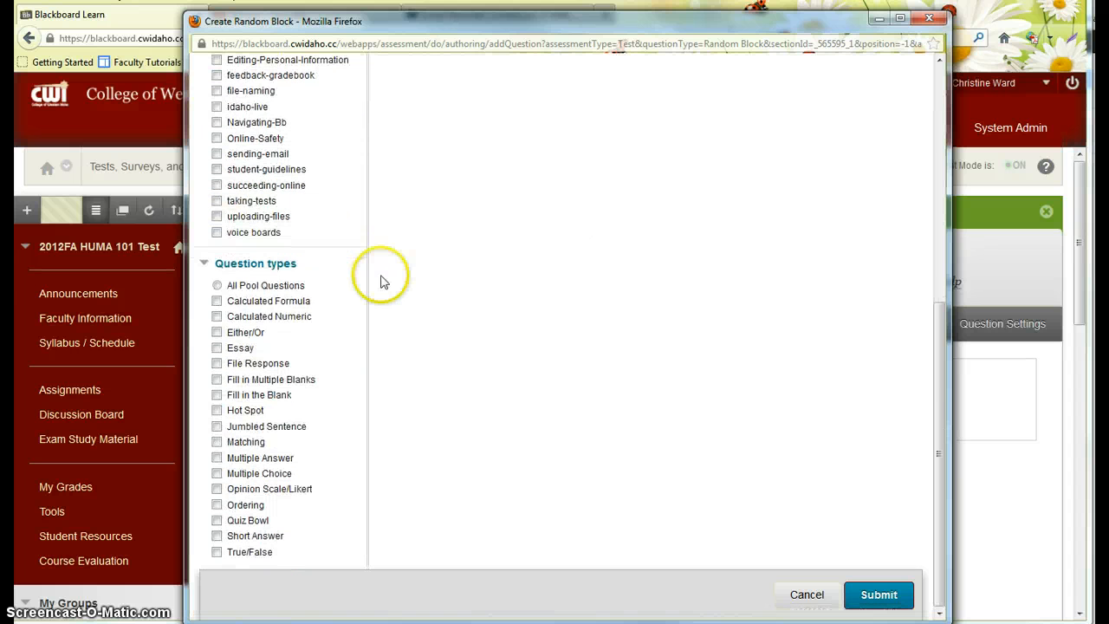
{"action": "scroll", "coordinate": [338, 239], "scroll_direction": "up", "scroll_amount": 4}
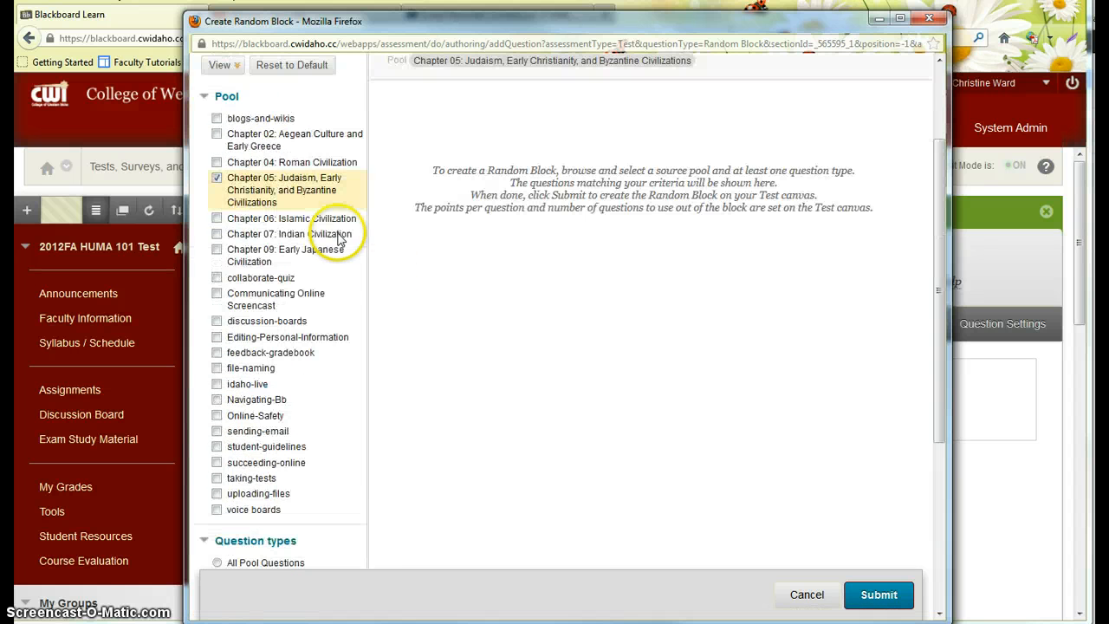
{"action": "left_click", "coordinate": [269, 191]}
{"action": "scroll", "coordinate": [269, 190], "scroll_direction": "down", "scroll_amount": 6}
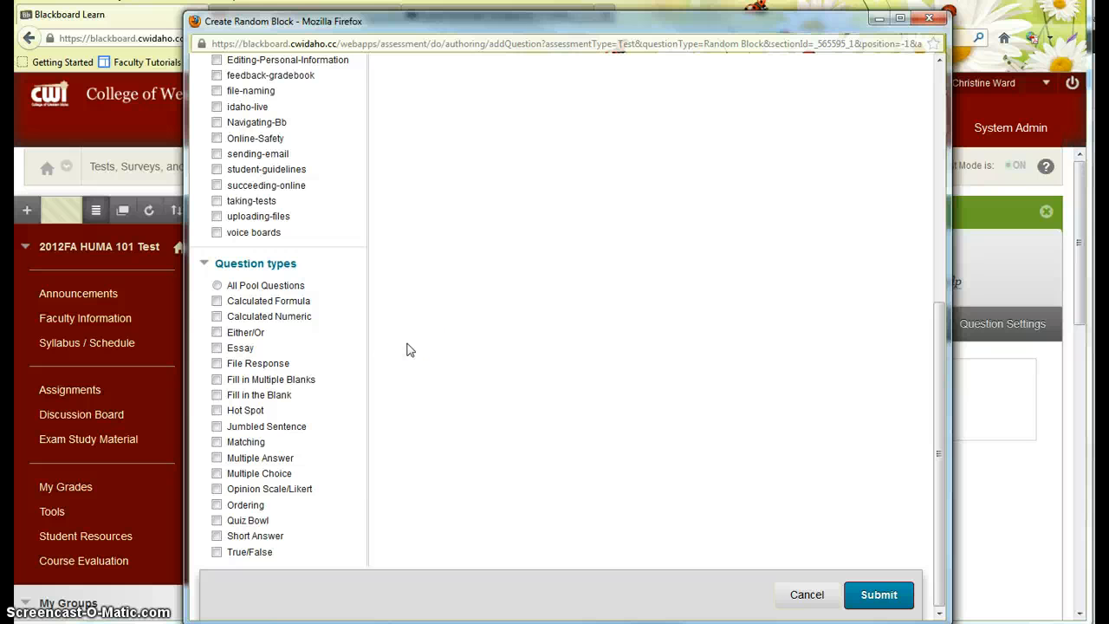
{"action": "scroll", "coordinate": [213, 478], "scroll_direction": "up", "scroll_amount": 1}
{"action": "left_click", "coordinate": [213, 475]}
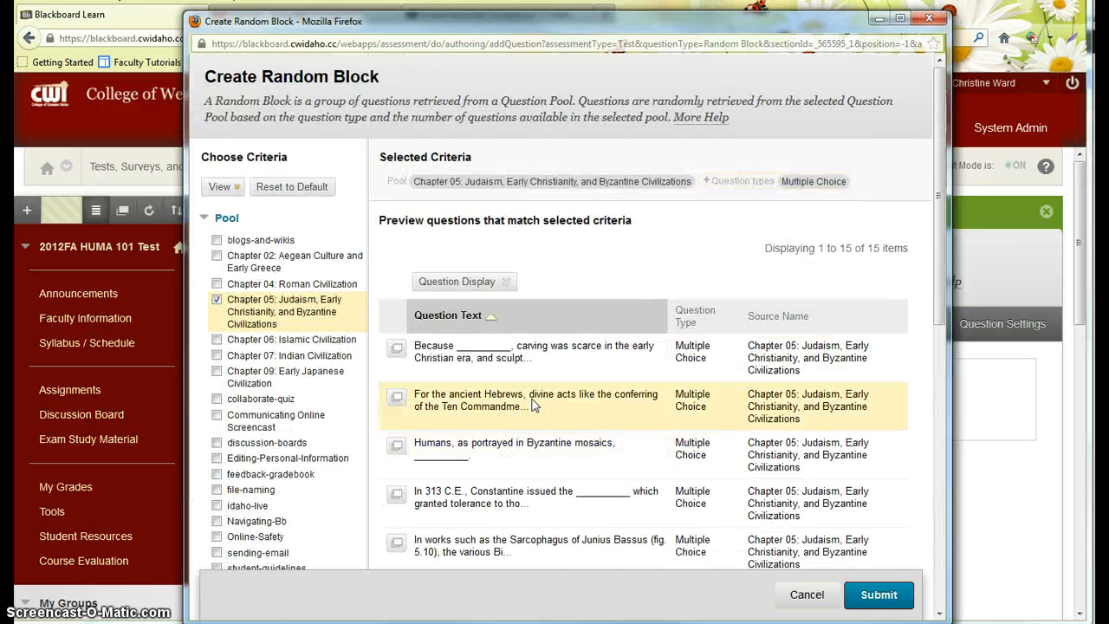
Show the matching questions in Full Text, review them, and view the answer details of the first question.
{"action": "scroll", "coordinate": [533, 405], "scroll_direction": "down", "scroll_amount": 10}
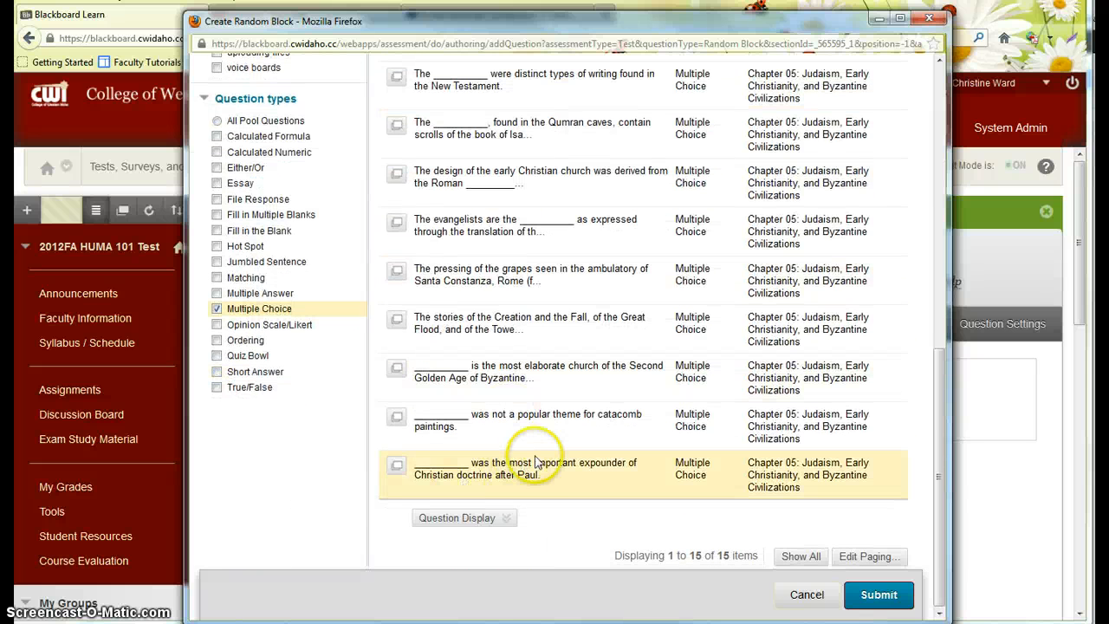
{"action": "left_click", "coordinate": [505, 517]}
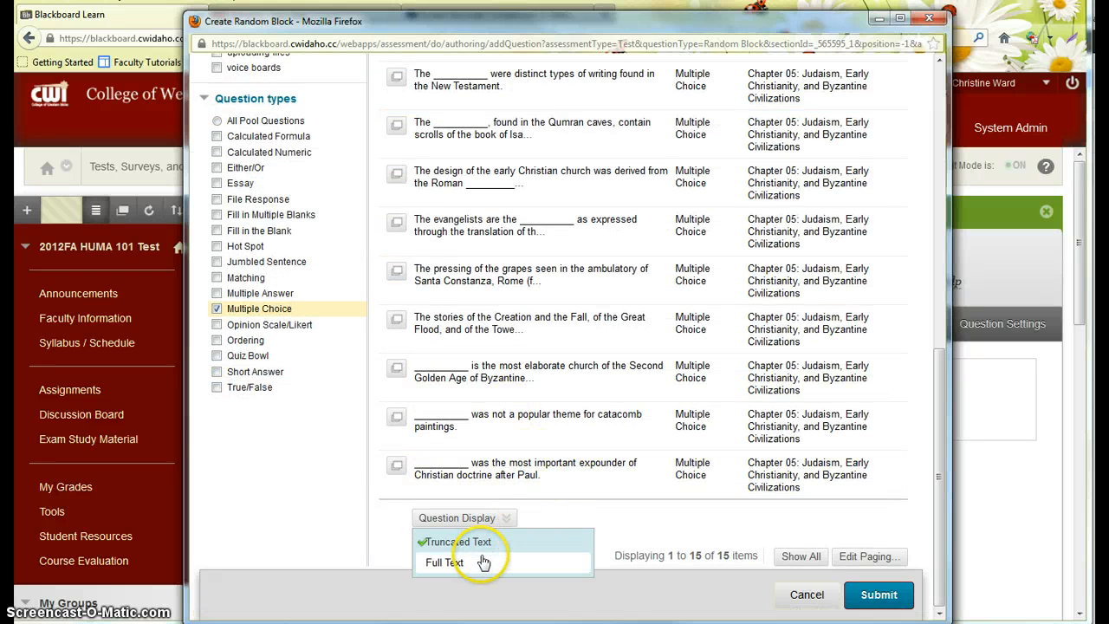
{"action": "left_click", "coordinate": [476, 564]}
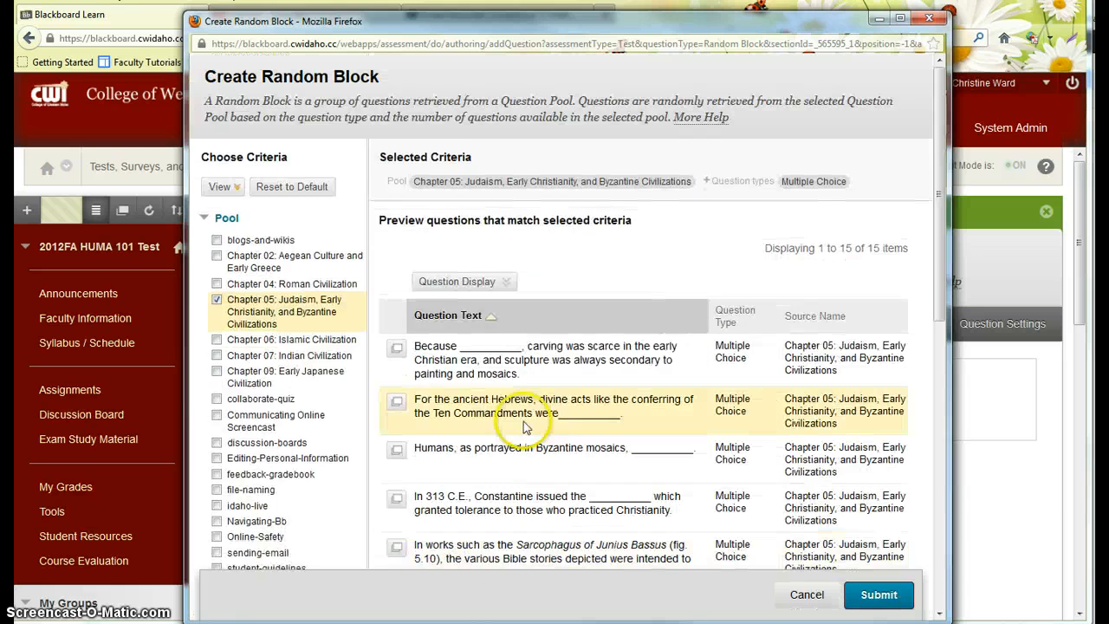
{"action": "scroll", "coordinate": [524, 424], "scroll_direction": "down", "scroll_amount": 5}
{"action": "scroll", "coordinate": [524, 424], "scroll_direction": "down", "scroll_amount": 7}
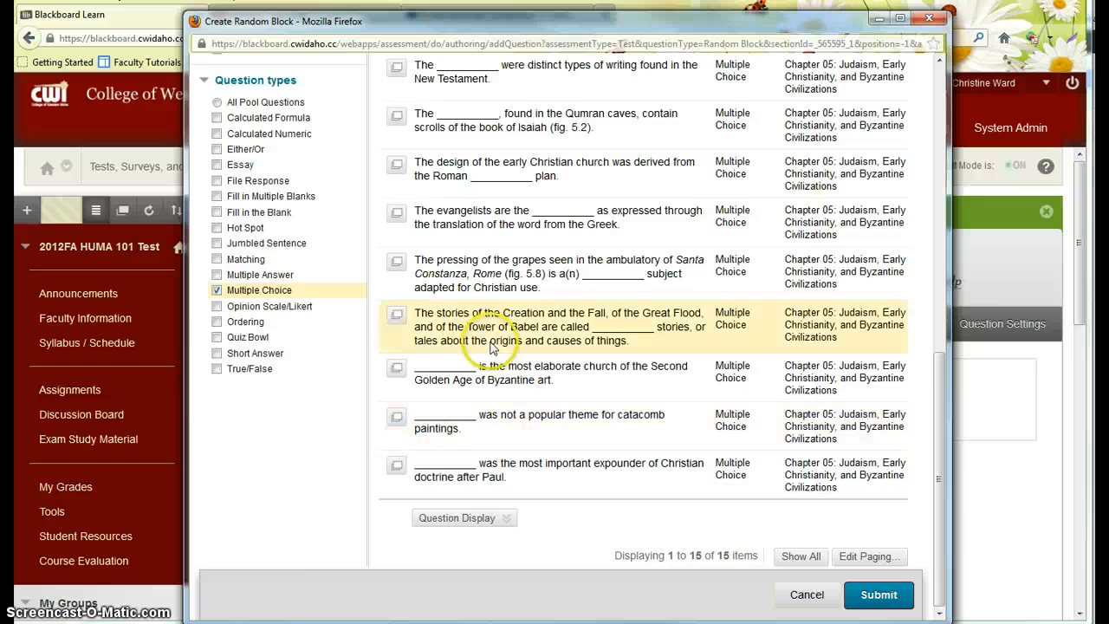
{"action": "scroll", "coordinate": [465, 347], "scroll_direction": "up", "scroll_amount": 12}
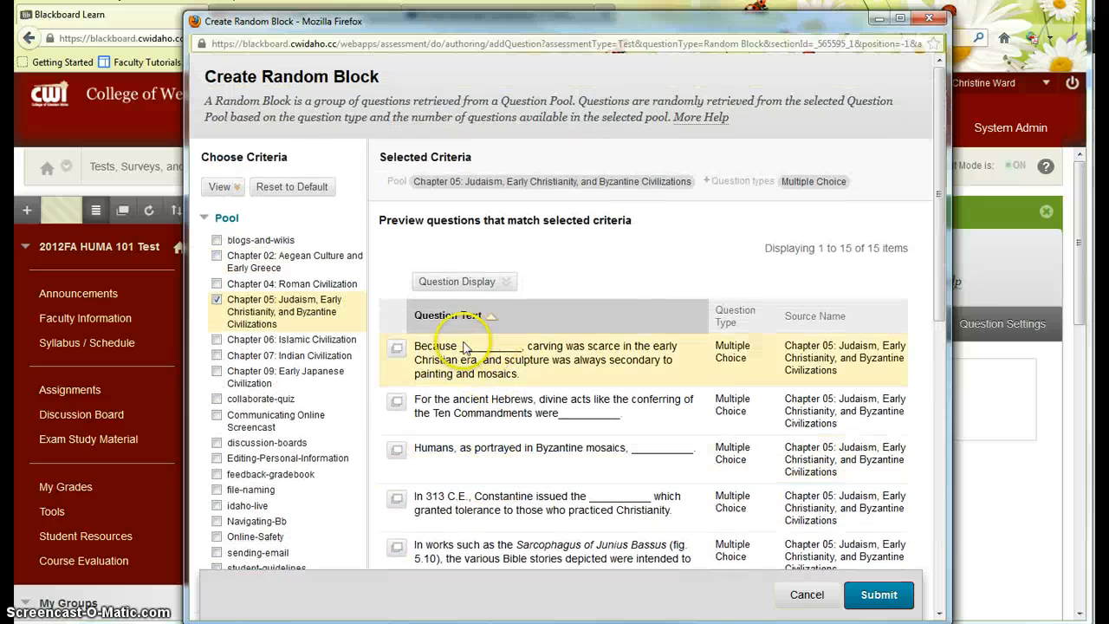
{"action": "left_click", "coordinate": [397, 347]}
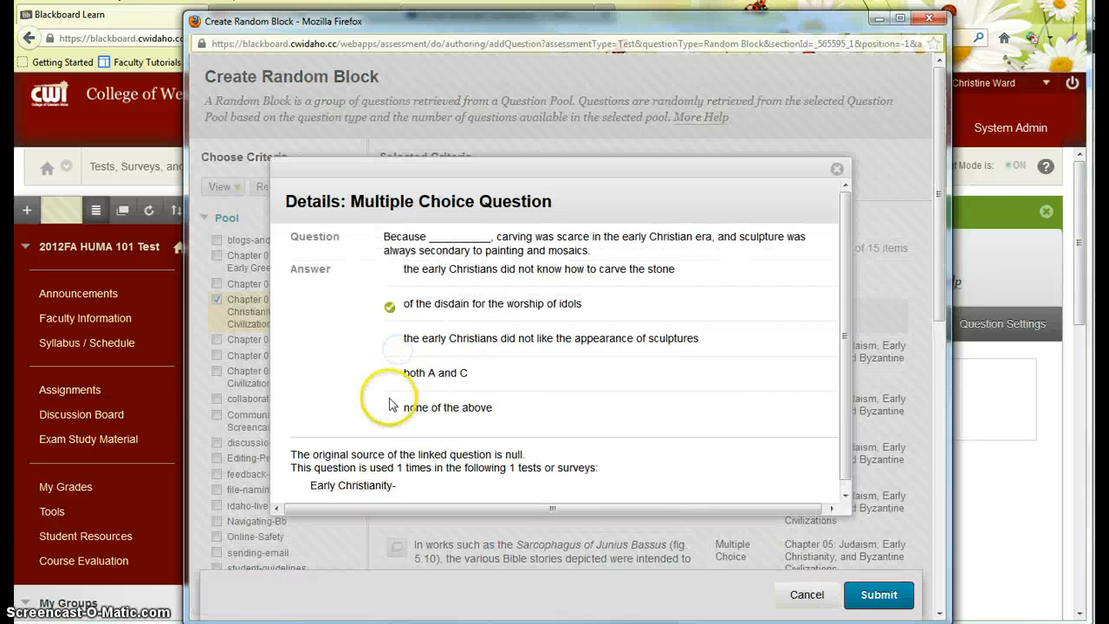
{"action": "left_click", "coordinate": [837, 169]}
Submit the random block to add it to the test.
{"action": "scroll", "coordinate": [879, 485], "scroll_direction": "down", "scroll_amount": 6}
{"action": "scroll", "coordinate": [880, 485], "scroll_direction": "down", "scroll_amount": 2}
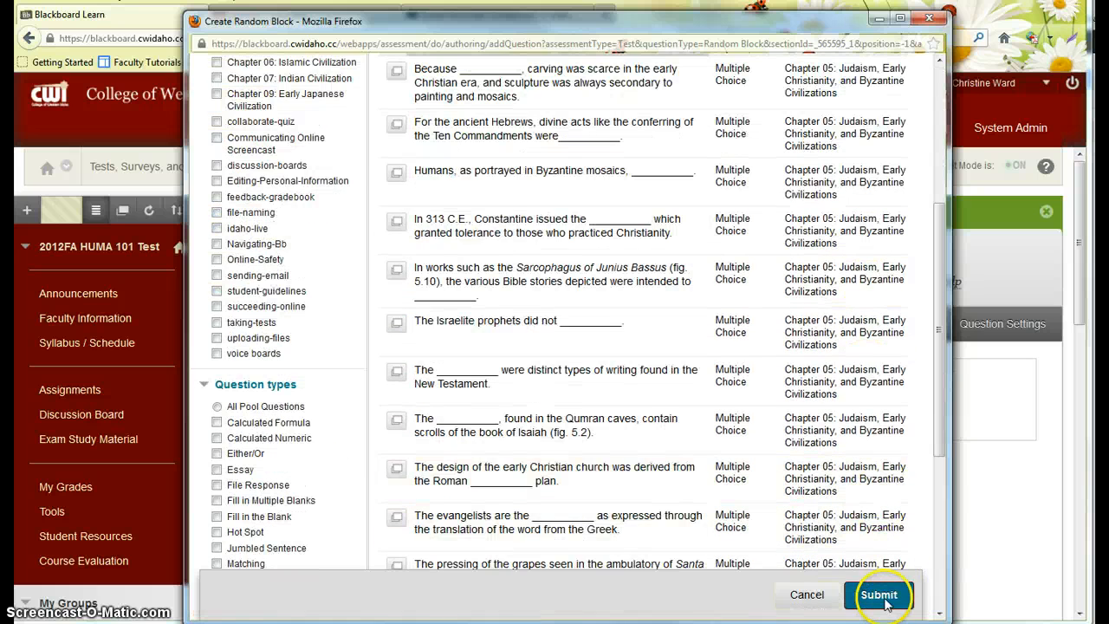
{"action": "left_click", "coordinate": [883, 597]}
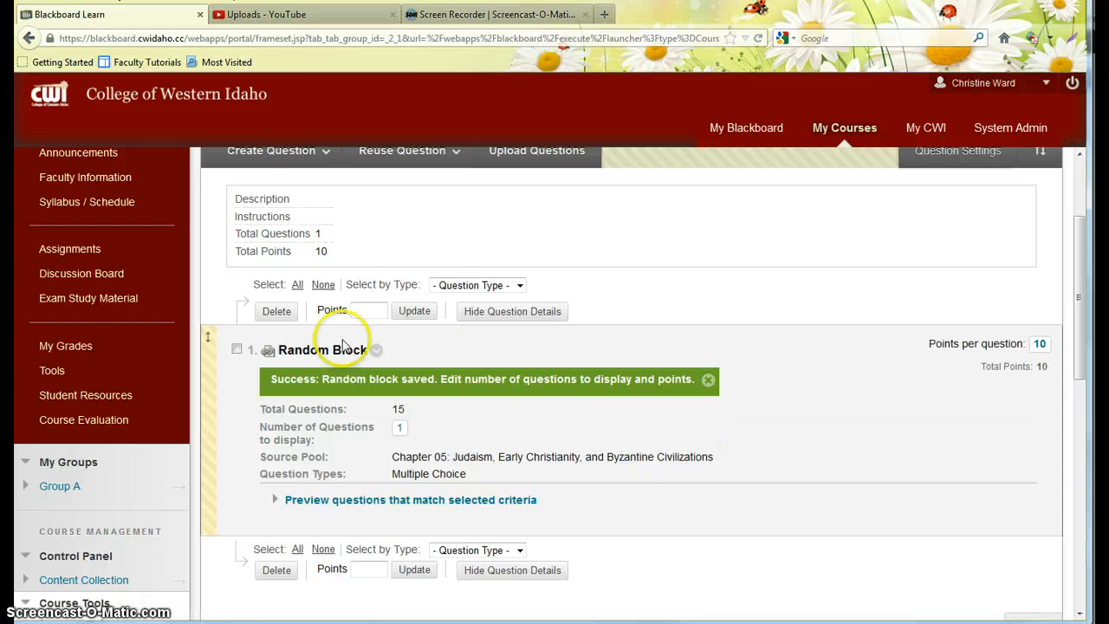
{"action": "left_click", "coordinate": [327, 238]}
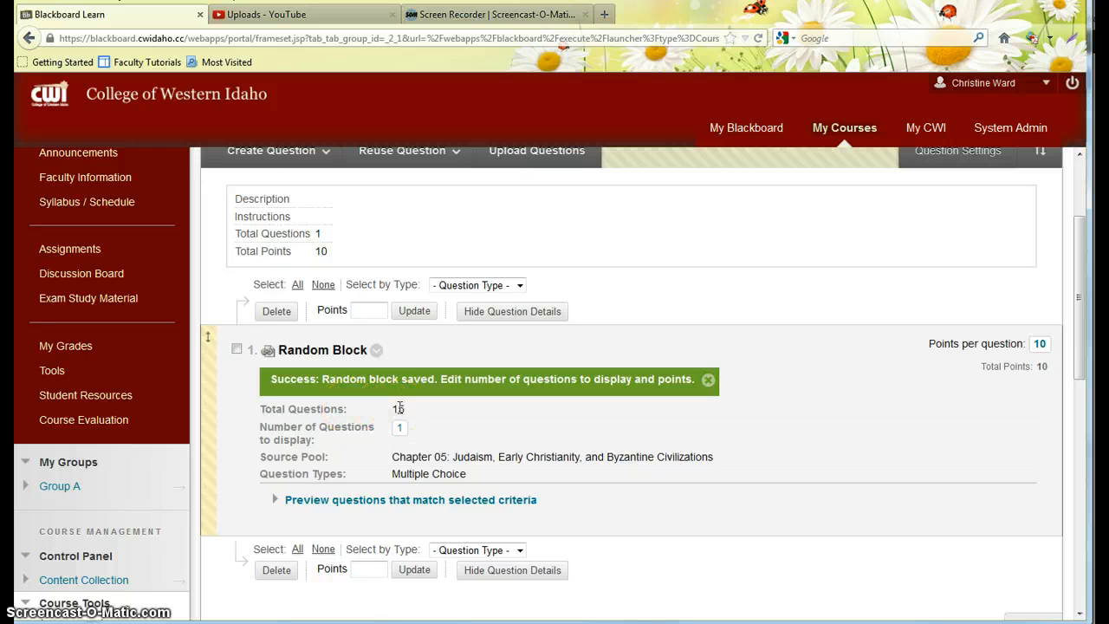
Edit the random block to also include Fill in the Blank questions, review the matching questions, and submit the change.
{"action": "left_click", "coordinate": [377, 350]}
{"action": "left_click", "coordinate": [390, 390]}
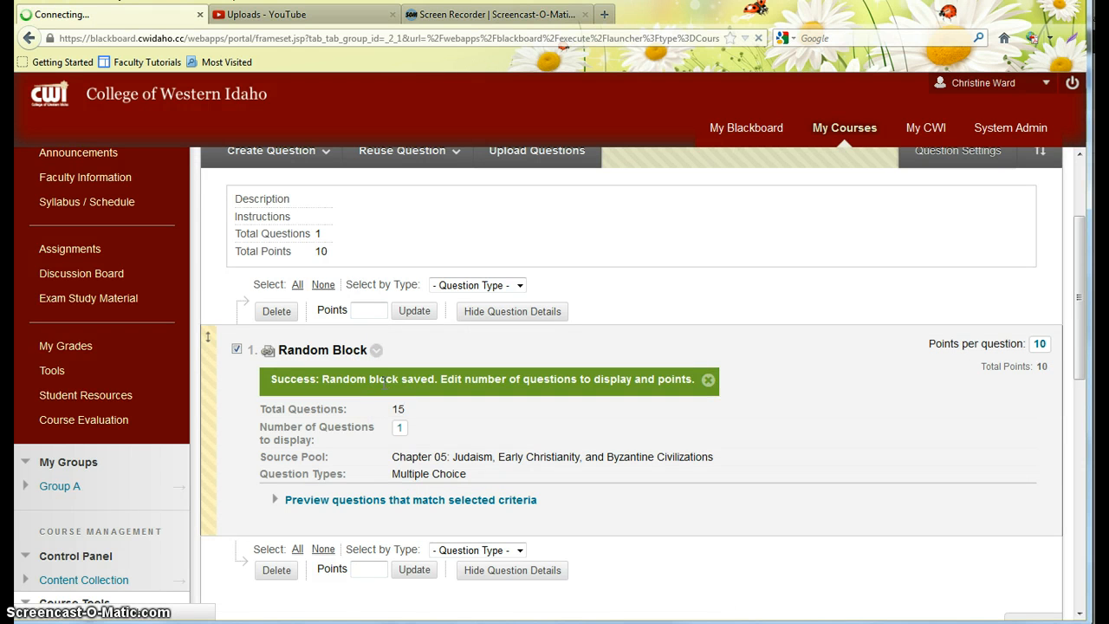
{"action": "scroll", "coordinate": [173, 471], "scroll_direction": "down", "scroll_amount": 5}
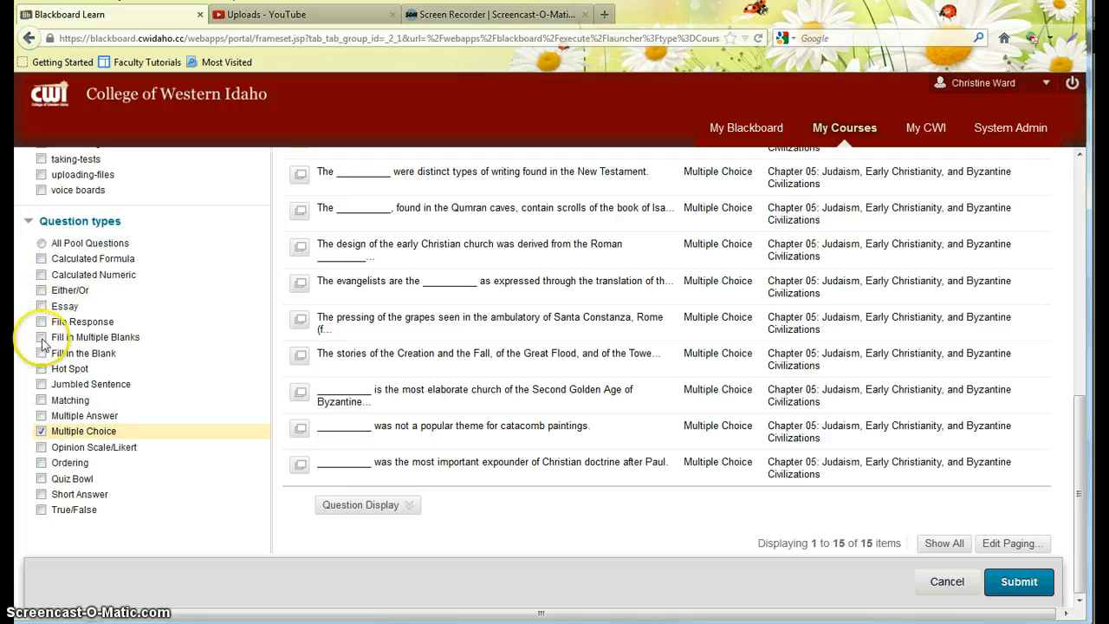
{"action": "left_click", "coordinate": [41, 353]}
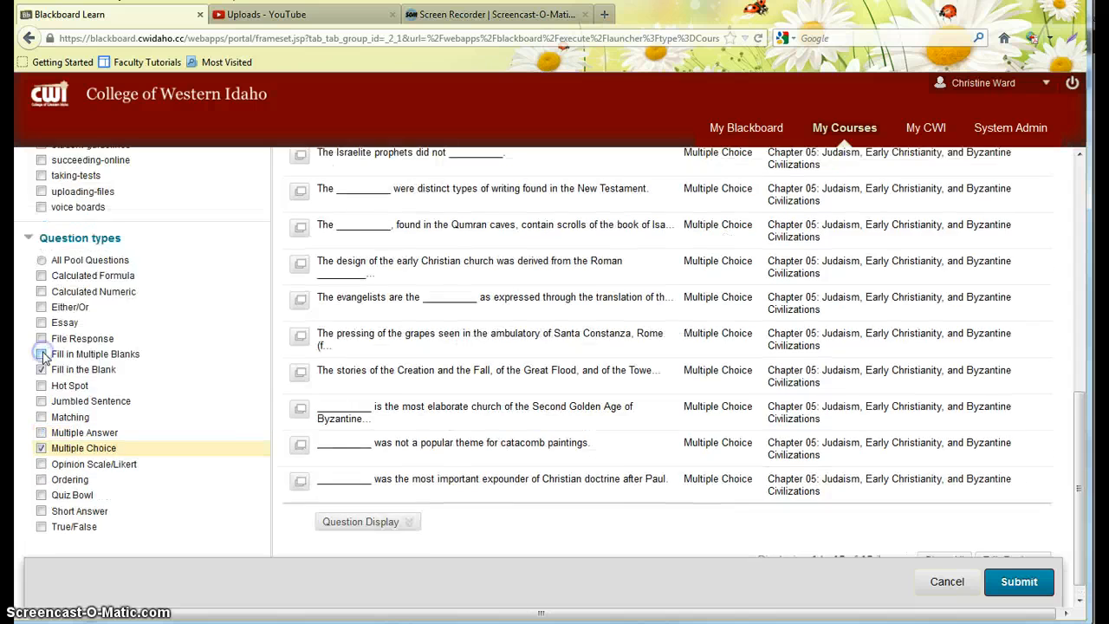
{"action": "scroll", "coordinate": [720, 415], "scroll_direction": "up", "scroll_amount": 5}
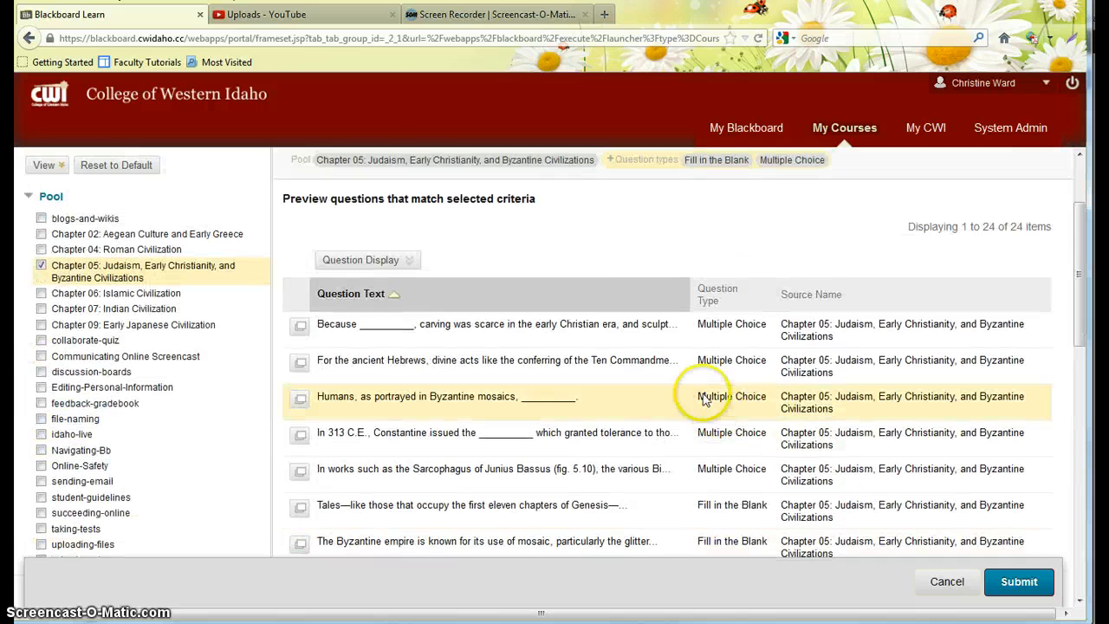
{"action": "scroll", "coordinate": [603, 338], "scroll_direction": "down", "scroll_amount": 5}
{"action": "scroll", "coordinate": [604, 342], "scroll_direction": "down", "scroll_amount": 5}
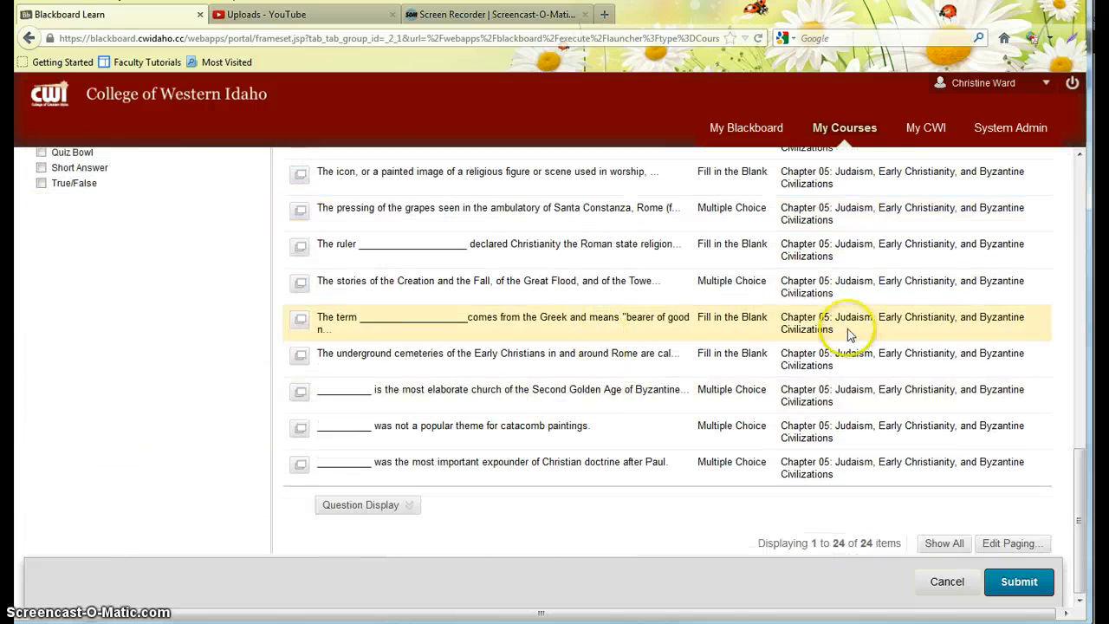
{"action": "left_click", "coordinate": [1031, 581]}
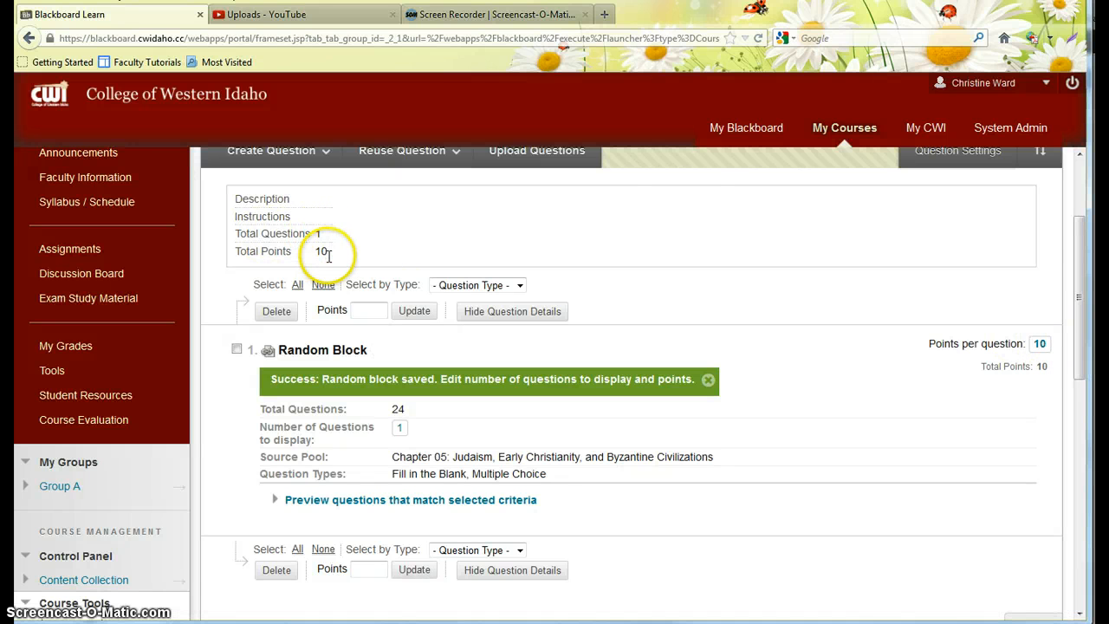
Finish editing the test and locate How to Use Pools in the course's list of tests.
{"action": "scroll", "coordinate": [752, 428], "scroll_direction": "down", "scroll_amount": 1}
{"action": "scroll", "coordinate": [1072, 289], "scroll_direction": "up", "scroll_amount": 2}
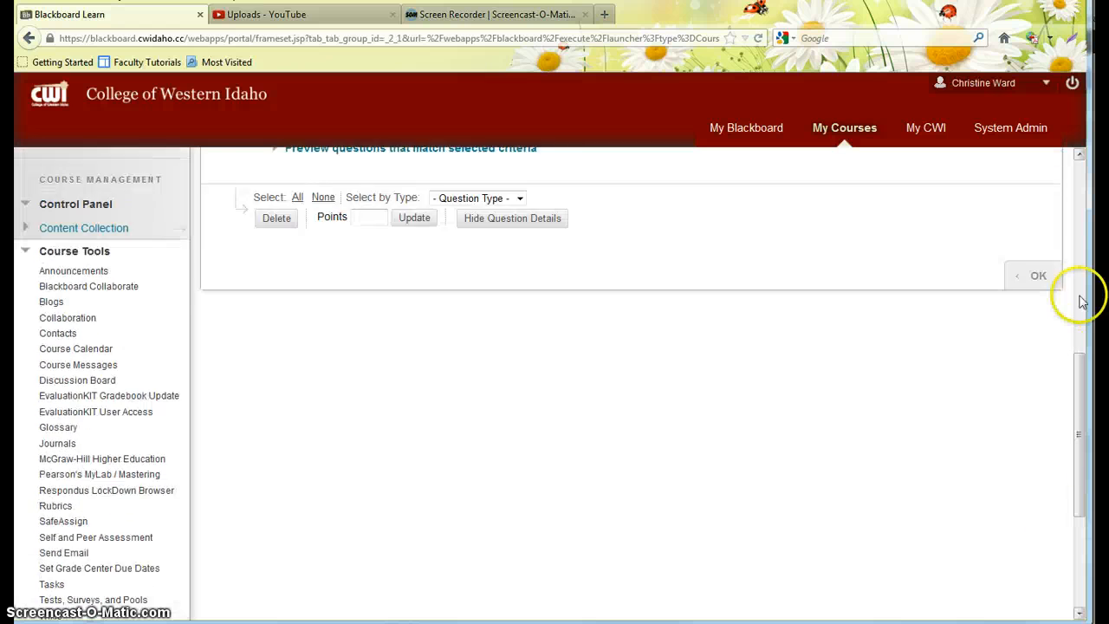
{"action": "scroll", "coordinate": [1071, 303], "scroll_direction": "down", "scroll_amount": 2}
{"action": "scroll", "coordinate": [1027, 268], "scroll_direction": "up", "scroll_amount": 5}
{"action": "left_click", "coordinate": [1041, 442]}
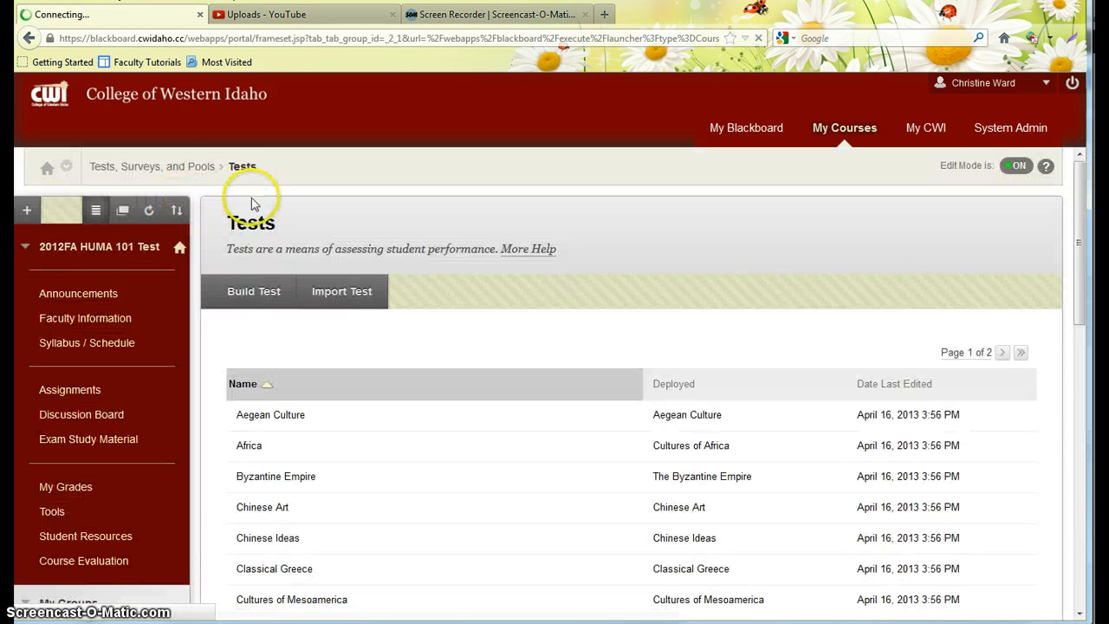
{"action": "scroll", "coordinate": [329, 251], "scroll_direction": "down", "scroll_amount": 2}
{"action": "scroll", "coordinate": [329, 252], "scroll_direction": "down", "scroll_amount": 10}
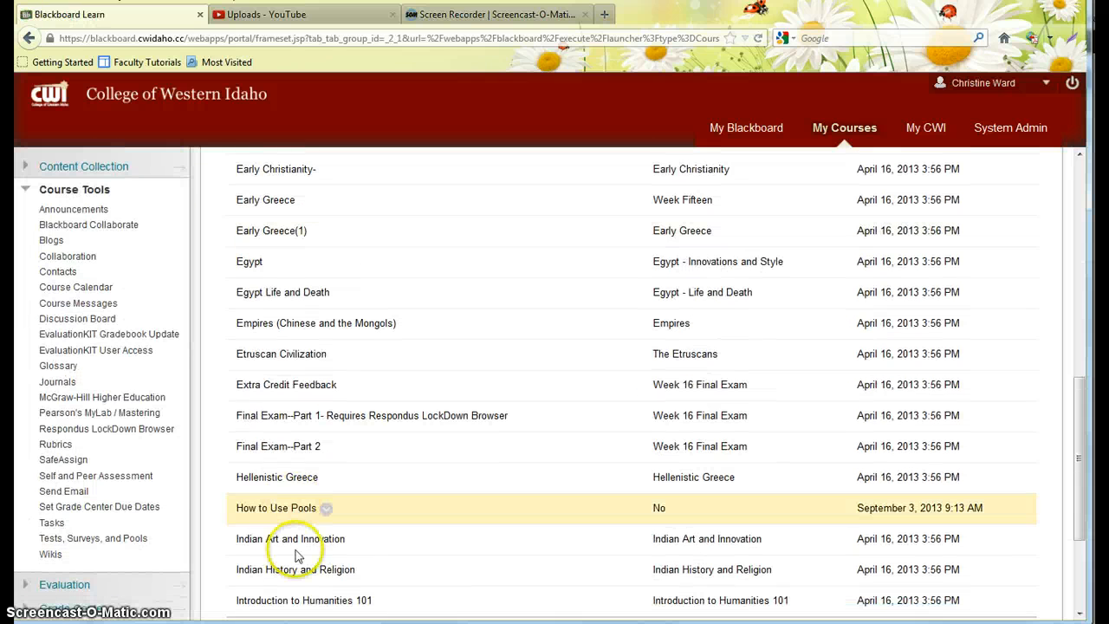
{"action": "left_click", "coordinate": [305, 509]}
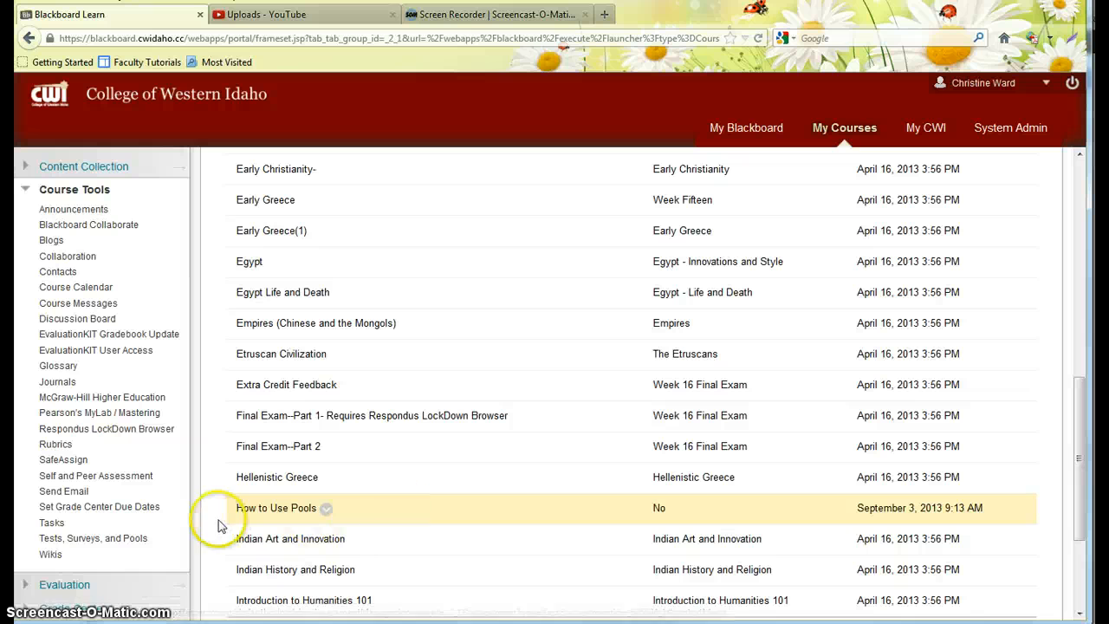
{"action": "scroll", "coordinate": [62, 292], "scroll_direction": "up", "scroll_amount": 10}
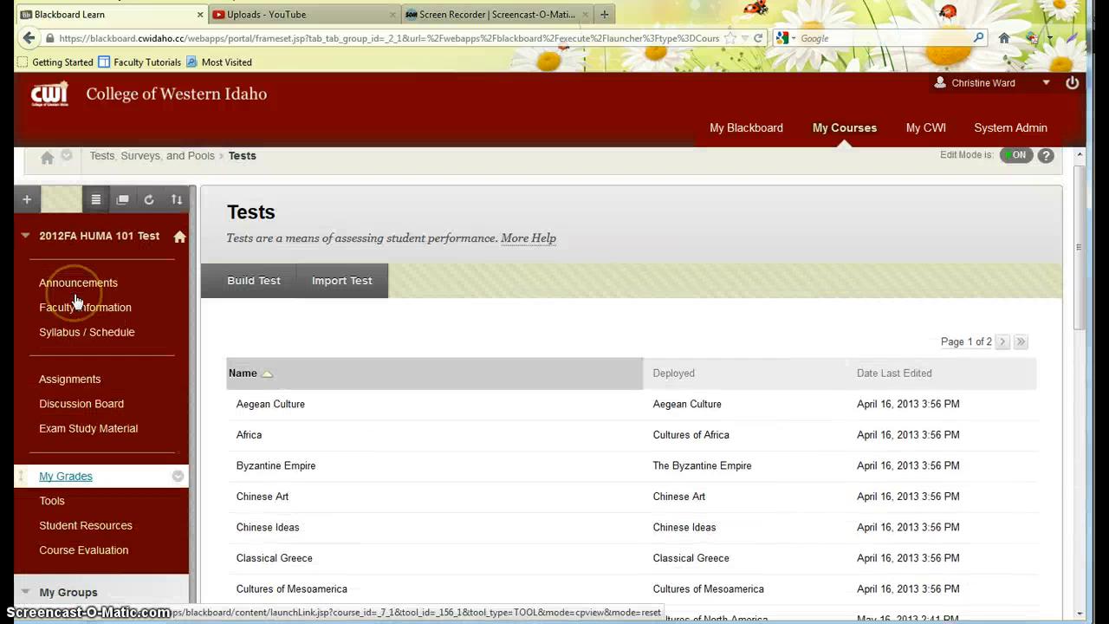
Add the existing How to Use Pools test to the Week Fifteen folder under Assignments.
{"action": "left_click", "coordinate": [78, 400]}
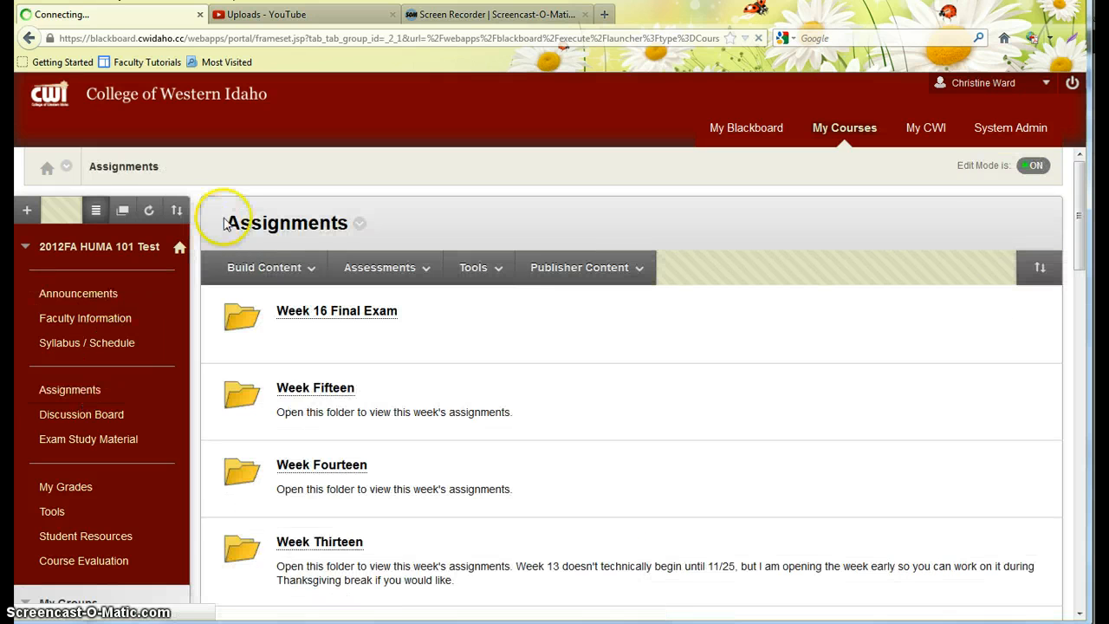
{"action": "left_click", "coordinate": [388, 266]}
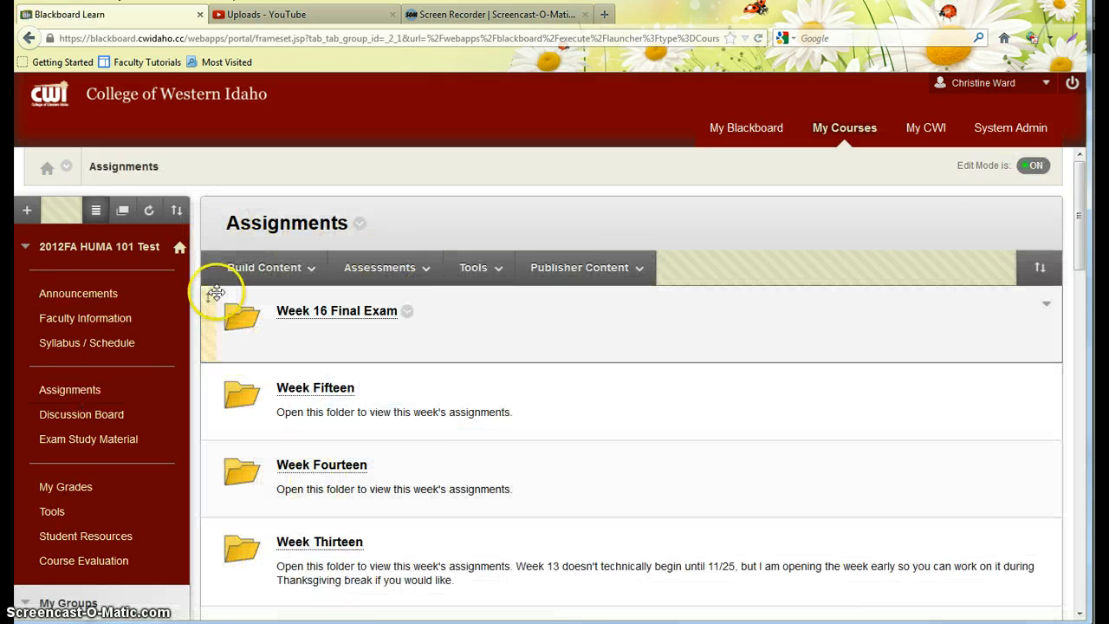
{"action": "left_click", "coordinate": [423, 267]}
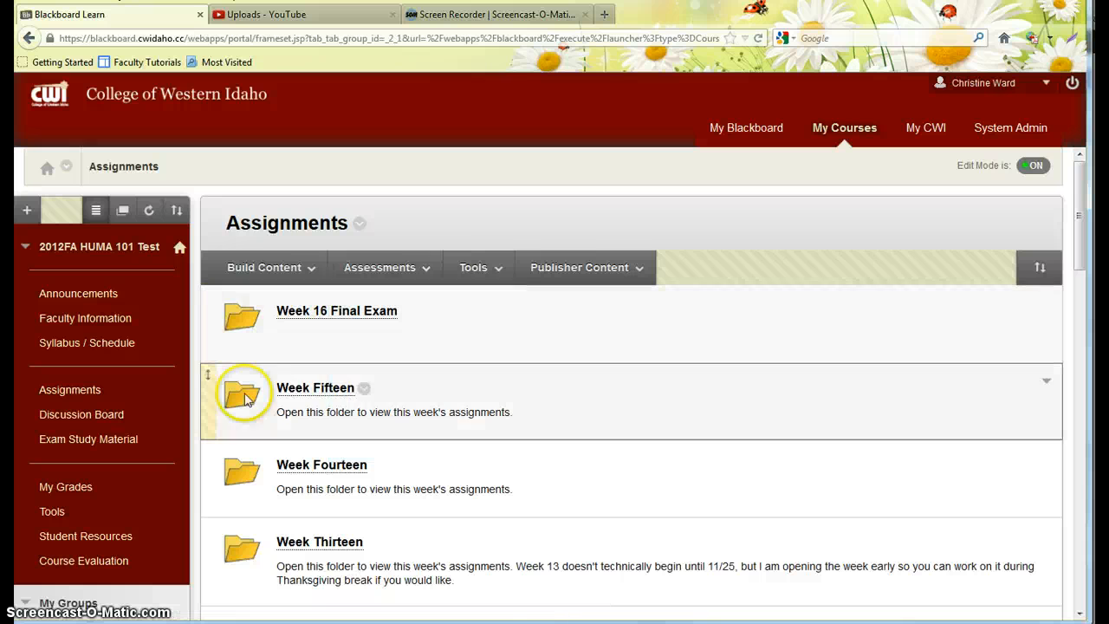
{"action": "left_click", "coordinate": [298, 388]}
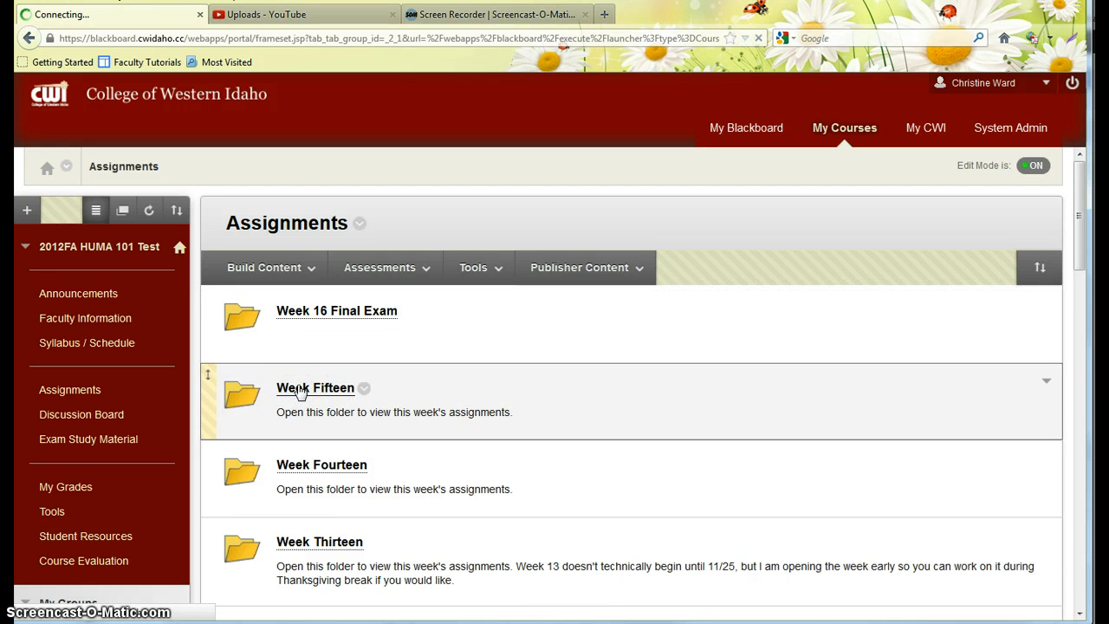
{"action": "left_click", "coordinate": [416, 272]}
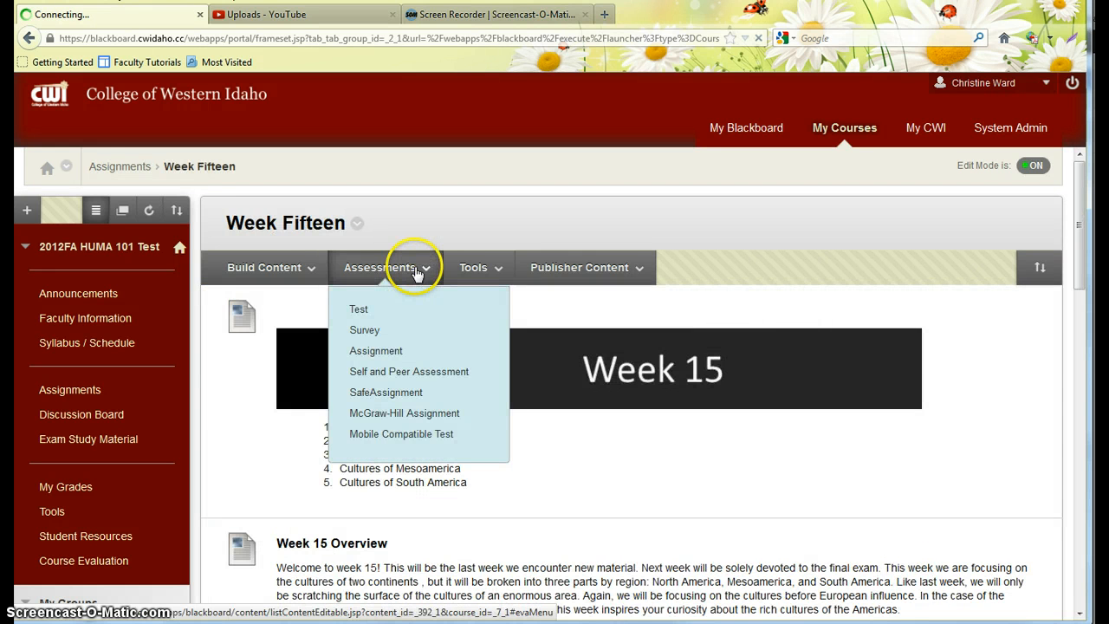
{"action": "left_click", "coordinate": [390, 310]}
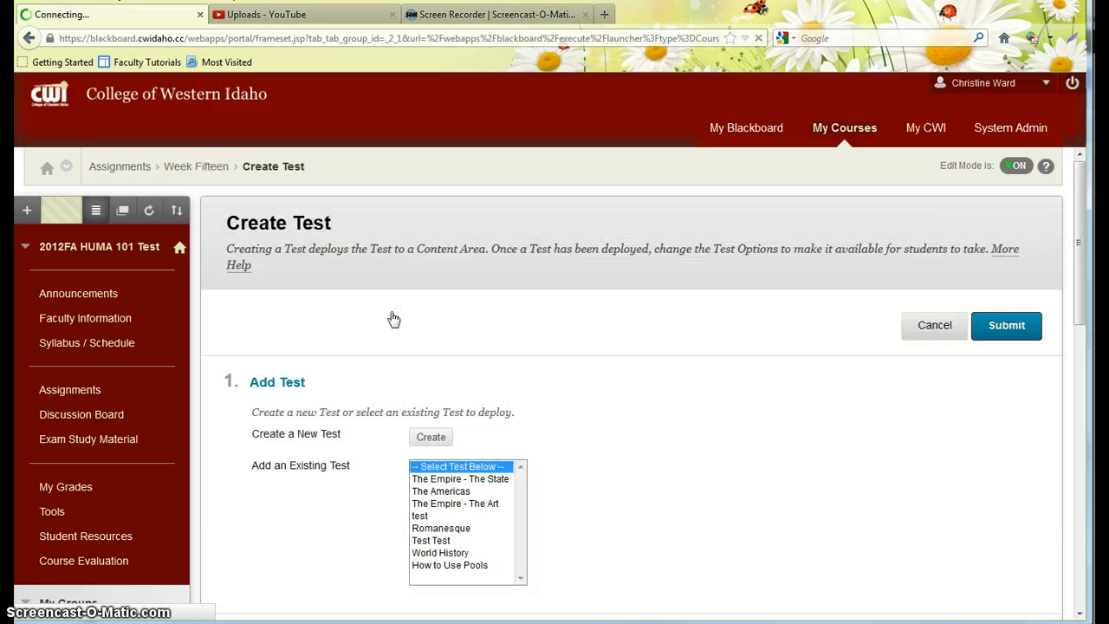
{"action": "left_click", "coordinate": [476, 566]}
{"action": "left_click", "coordinate": [981, 324]}
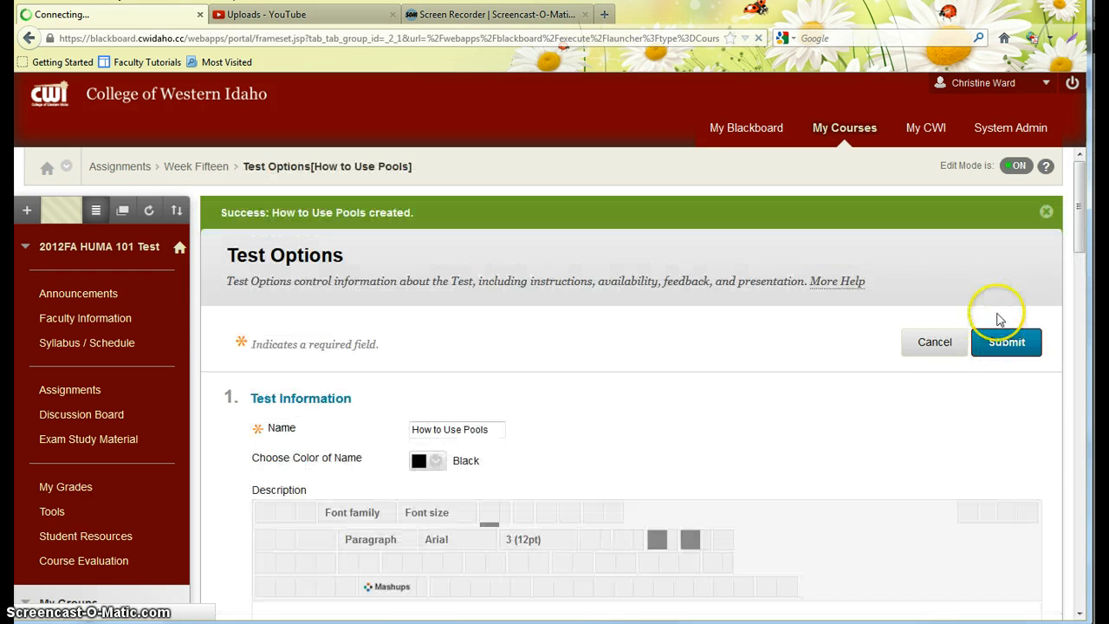
Review the test's availability, due date, feedback and presentation options, and submit them with the default settings.
{"action": "scroll", "coordinate": [861, 339], "scroll_direction": "down", "scroll_amount": 5}
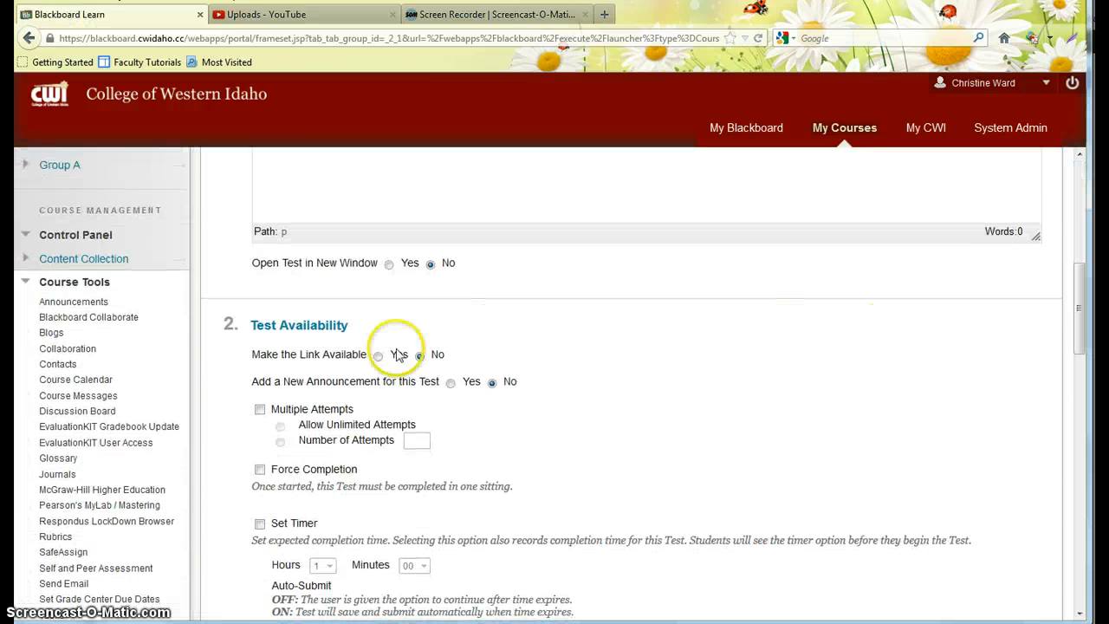
{"action": "scroll", "coordinate": [673, 416], "scroll_direction": "down", "scroll_amount": 2}
{"action": "scroll", "coordinate": [777, 426], "scroll_direction": "down", "scroll_amount": 2}
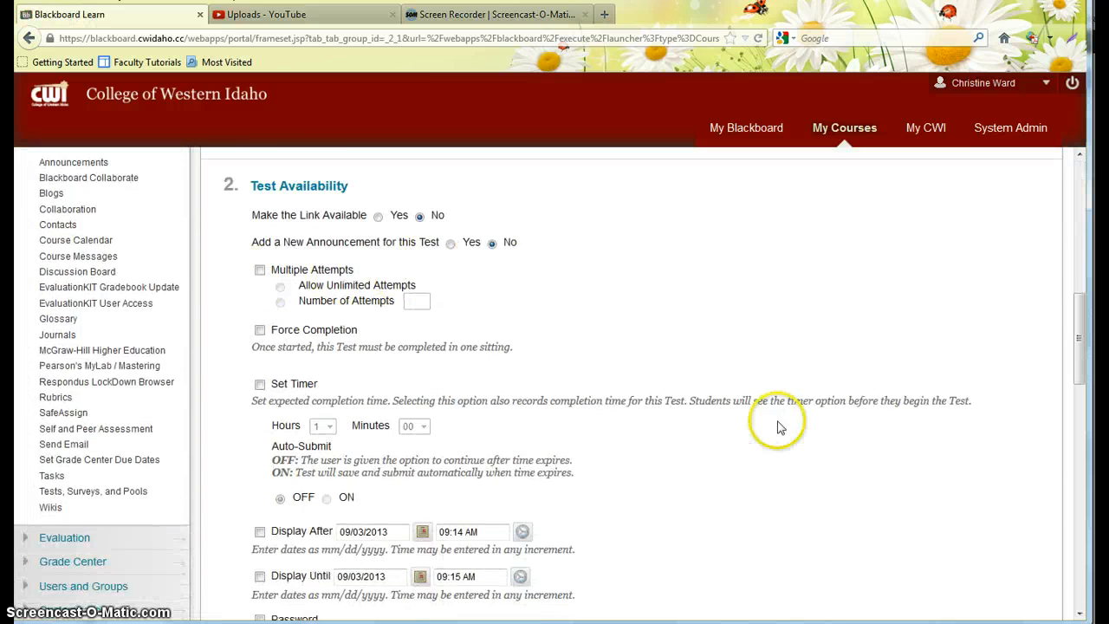
{"action": "scroll", "coordinate": [372, 476], "scroll_direction": "down", "scroll_amount": 1}
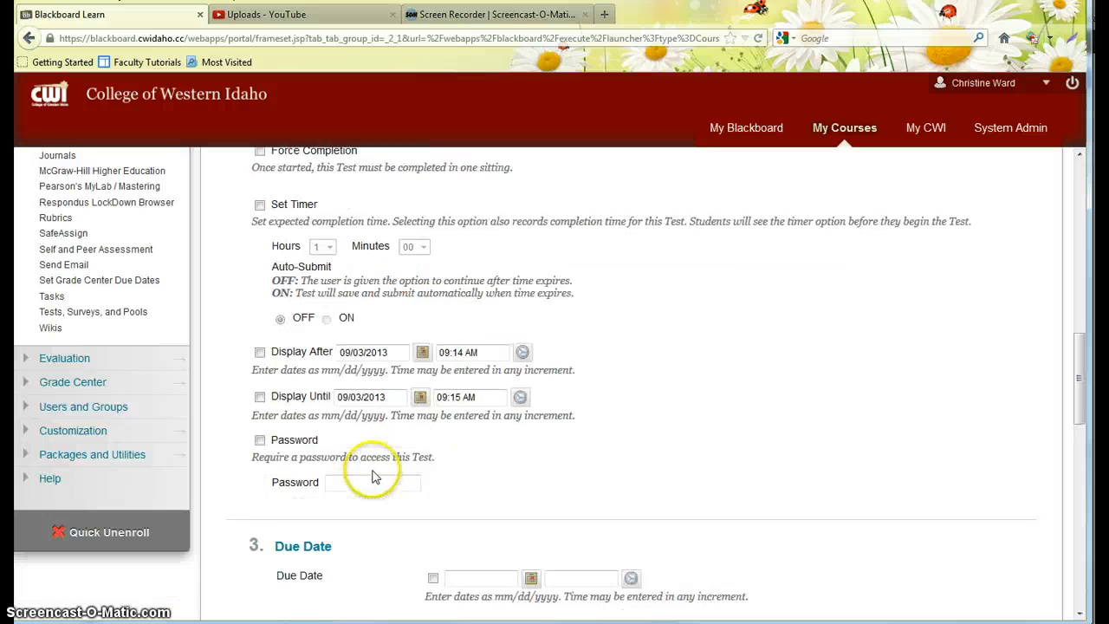
{"action": "scroll", "coordinate": [574, 416], "scroll_direction": "down", "scroll_amount": 2}
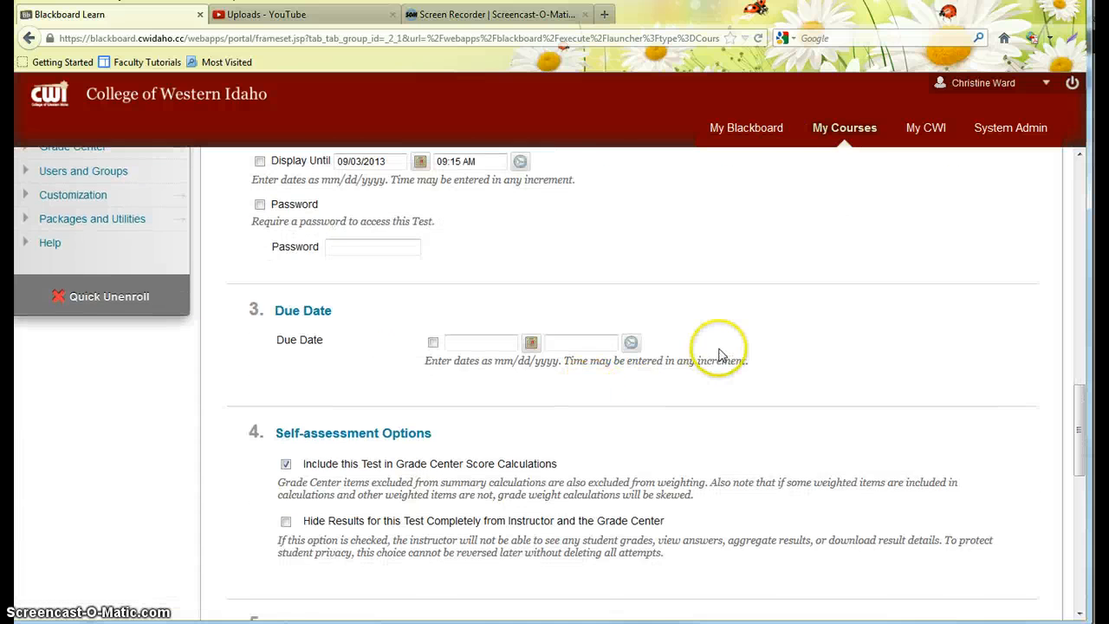
{"action": "scroll", "coordinate": [780, 368], "scroll_direction": "down", "scroll_amount": 5}
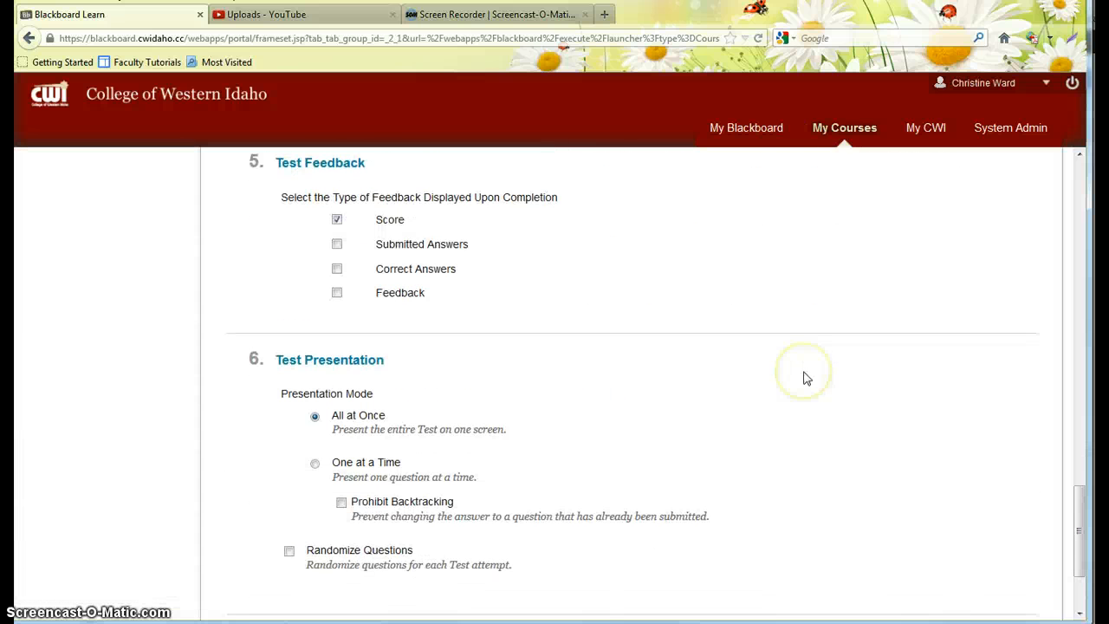
{"action": "scroll", "coordinate": [806, 378], "scroll_direction": "down", "scroll_amount": 2}
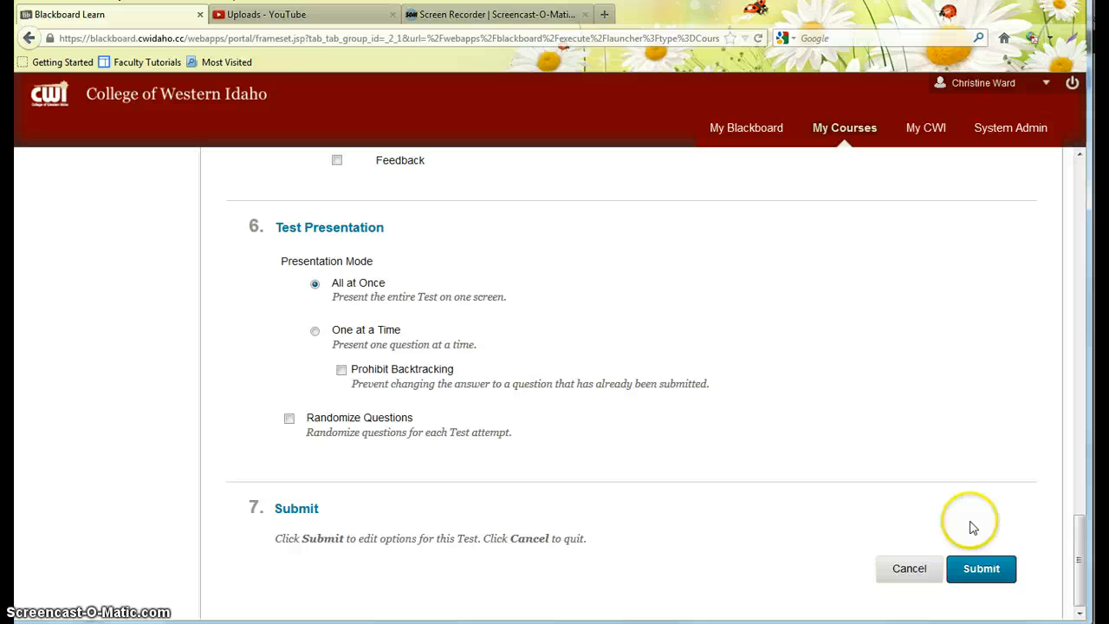
{"action": "left_click", "coordinate": [981, 565]}
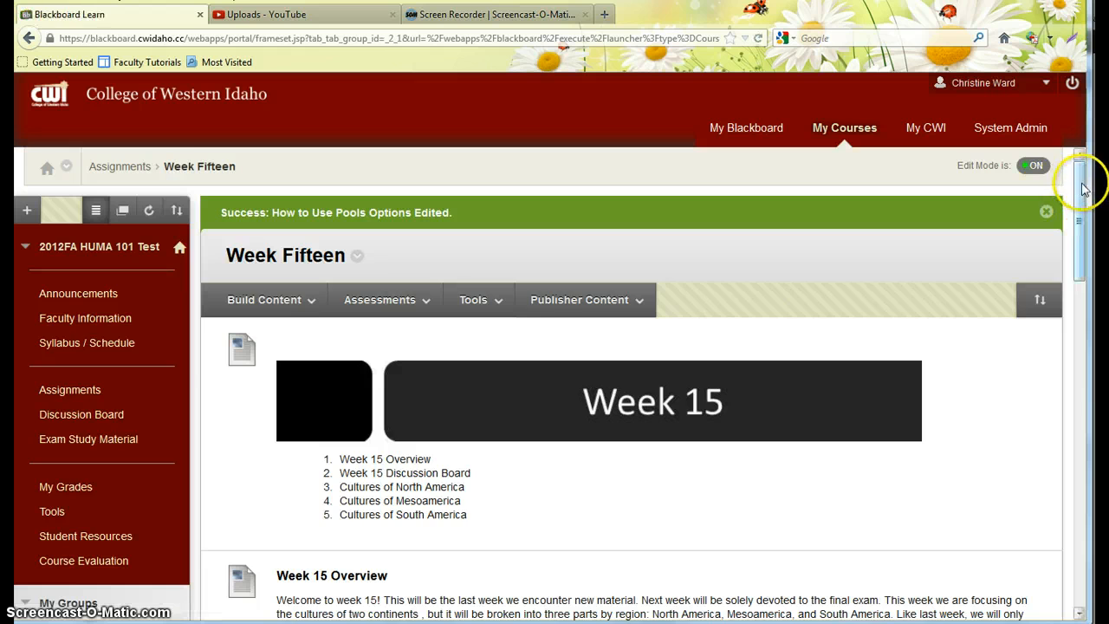
Open the How to Use Pools test in the Week Fifteen folder and begin its preview.
{"action": "left_click_drag", "start_coordinate": [1079, 179], "coordinate": [1080, 519]}
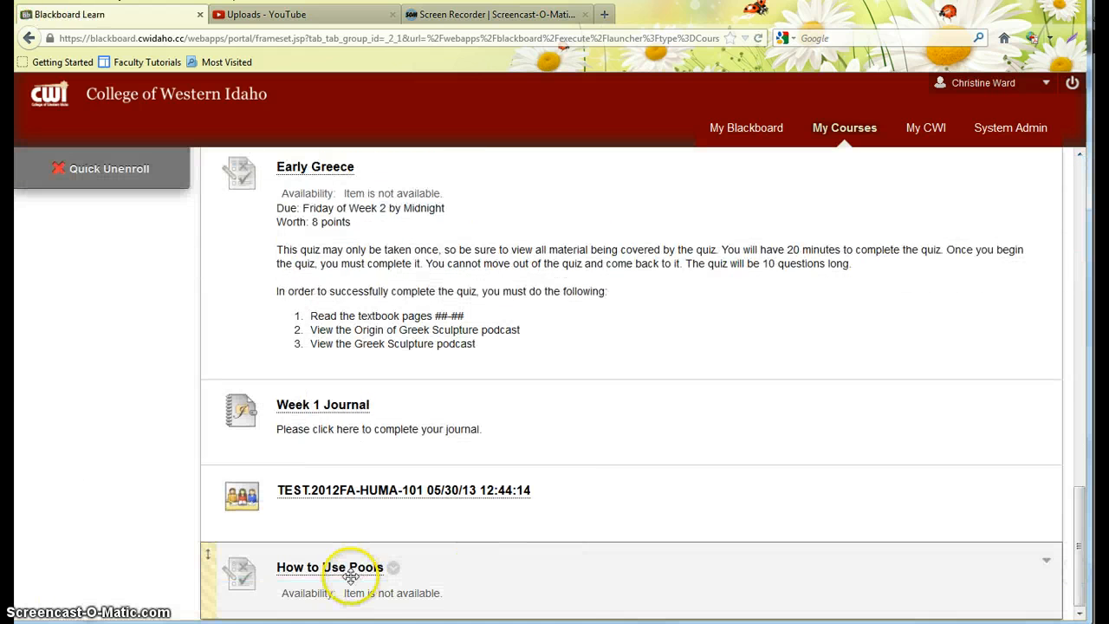
{"action": "left_click", "coordinate": [329, 568]}
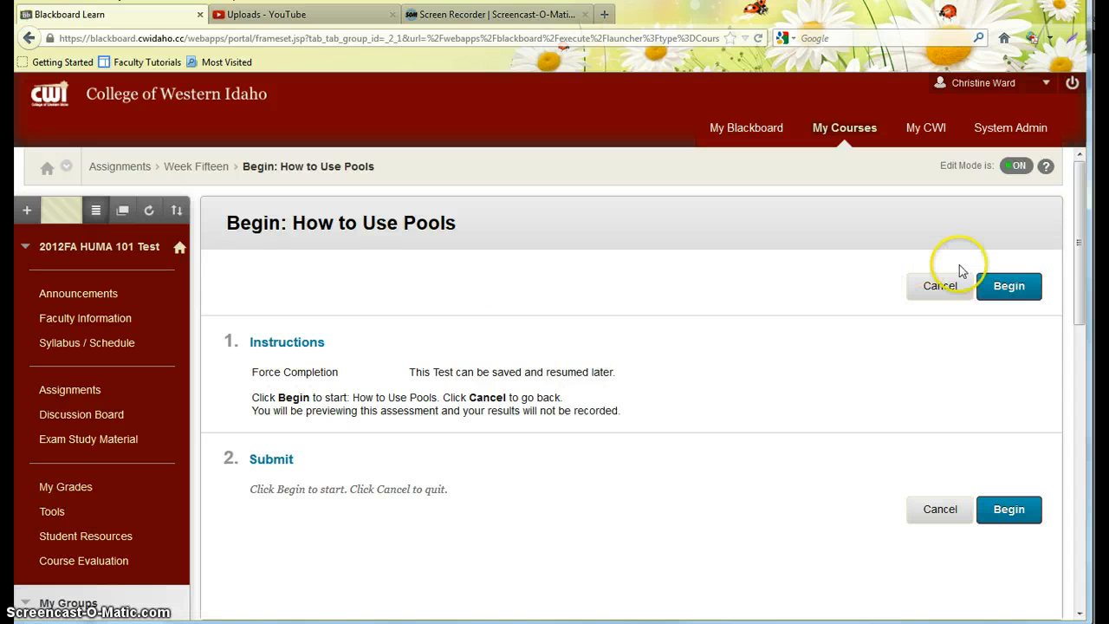
{"action": "left_click", "coordinate": [1005, 296]}
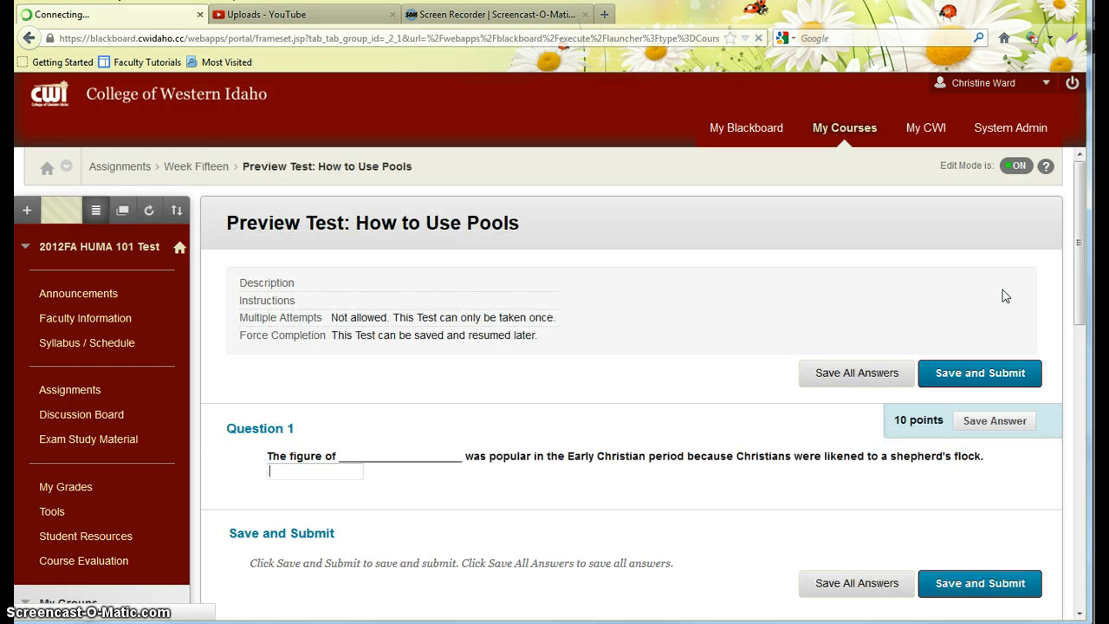
Answer Question 1 with "Sheep", then save and submit the test preview.
{"action": "scroll", "coordinate": [555, 500], "scroll_direction": "down", "scroll_amount": 5}
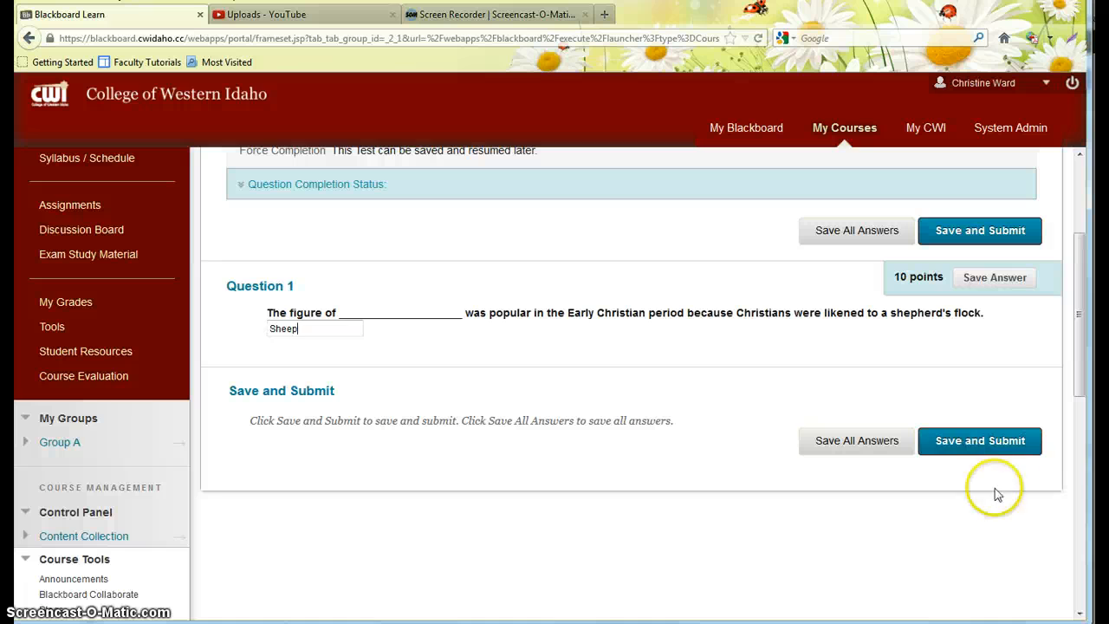
{"action": "left_click", "coordinate": [973, 446]}
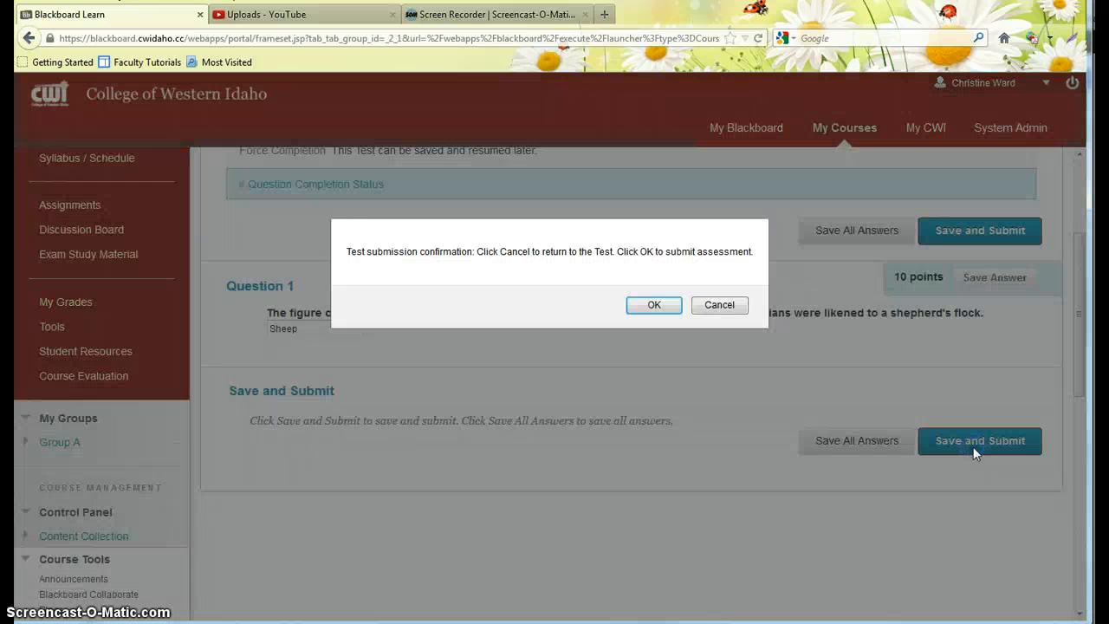
{"action": "left_click", "coordinate": [652, 305]}
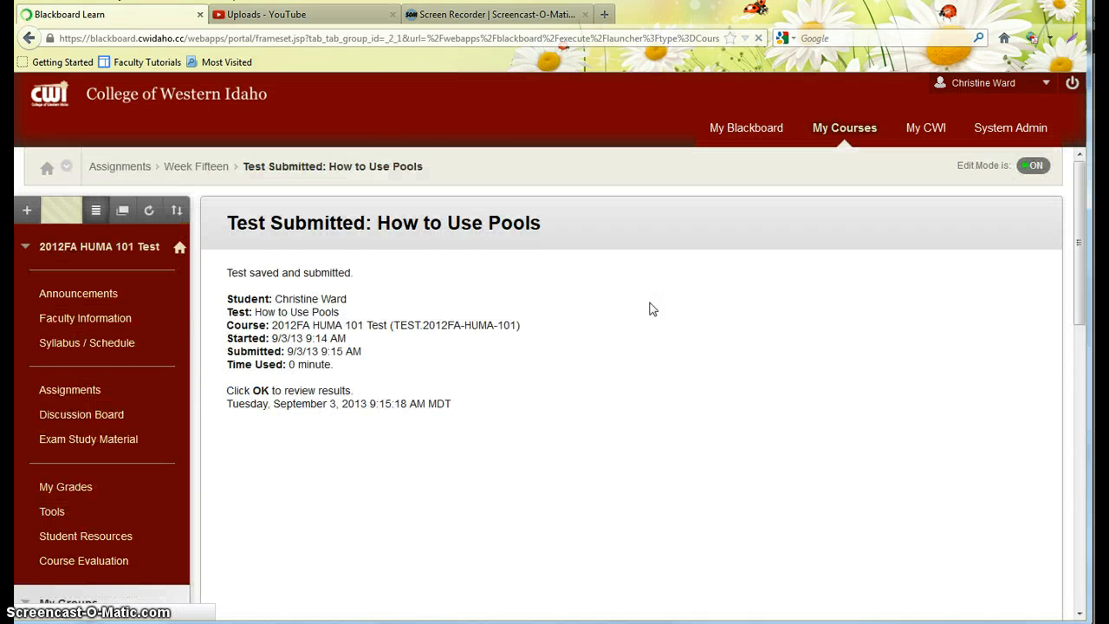
Review the results of the submitted test attempt and return to the Week Fifteen folder.
{"action": "scroll", "coordinate": [653, 309], "scroll_direction": "down", "scroll_amount": 3}
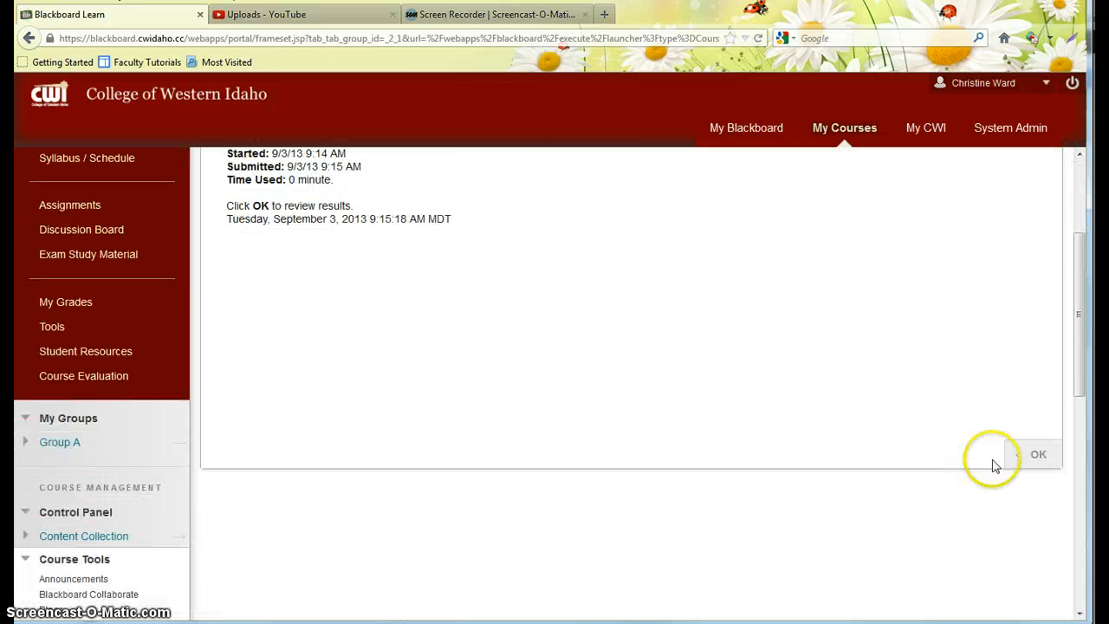
{"action": "left_click", "coordinate": [1039, 453]}
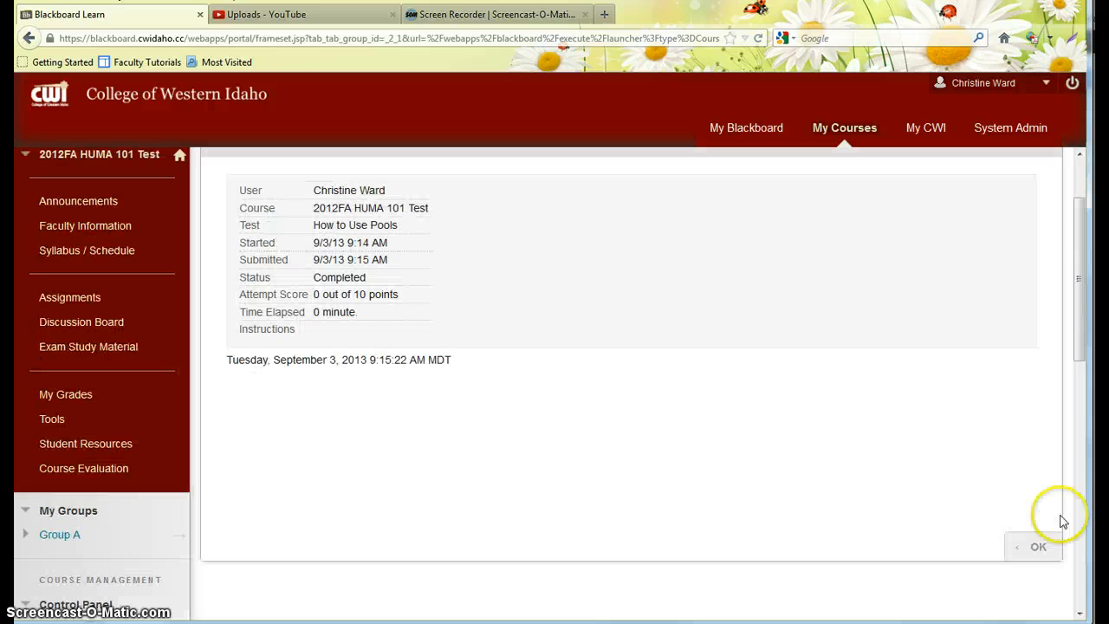
{"action": "left_click", "coordinate": [1023, 560]}
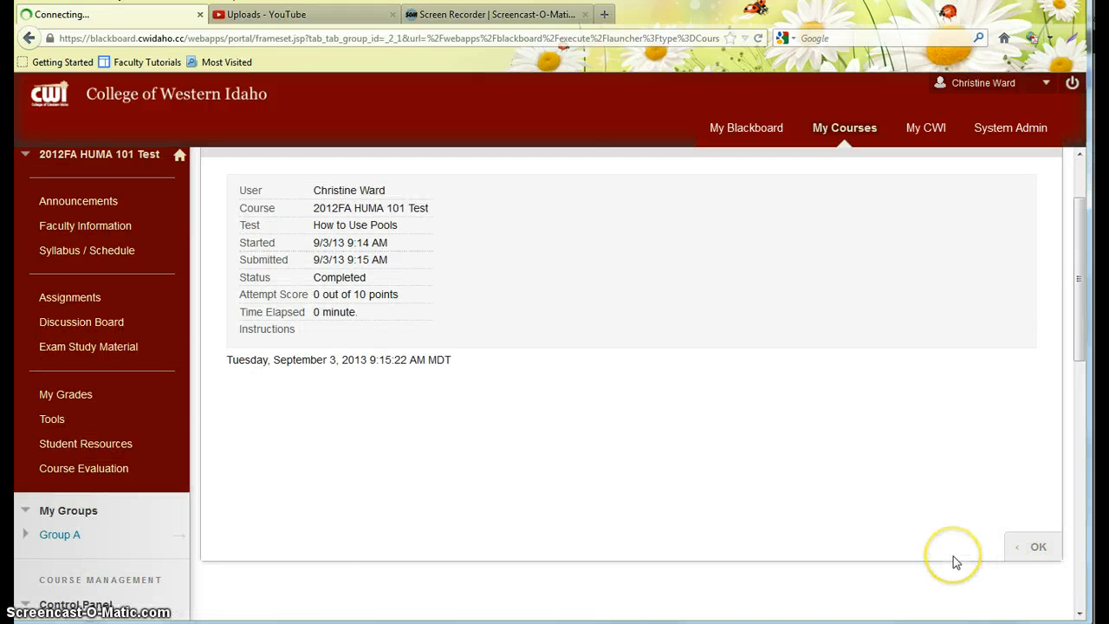
{"action": "scroll", "coordinate": [569, 422], "scroll_direction": "down", "scroll_amount": 5}
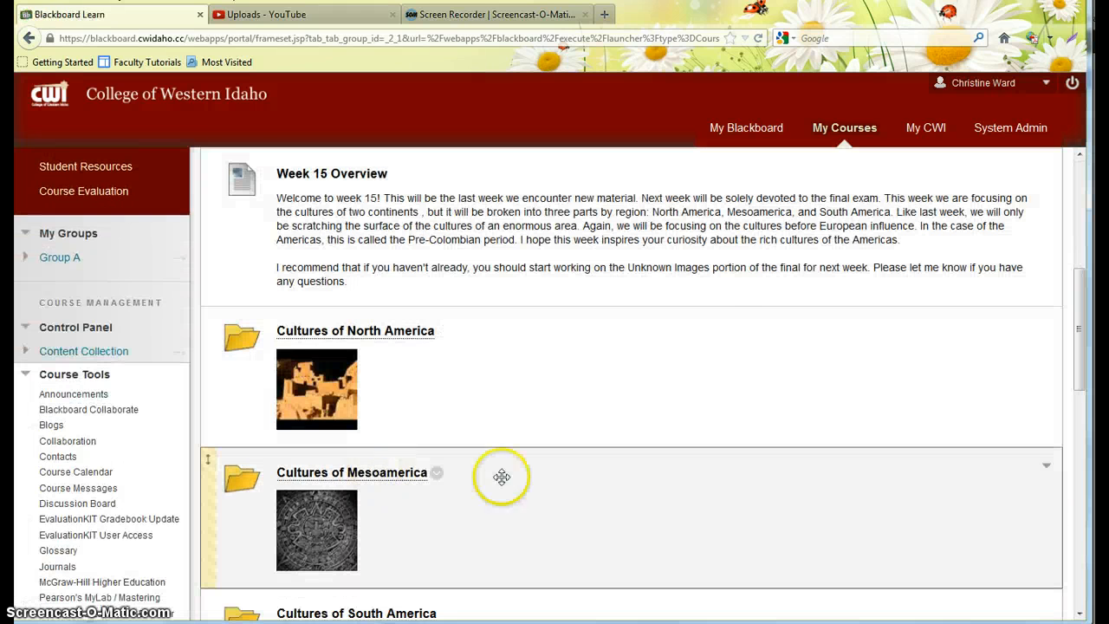